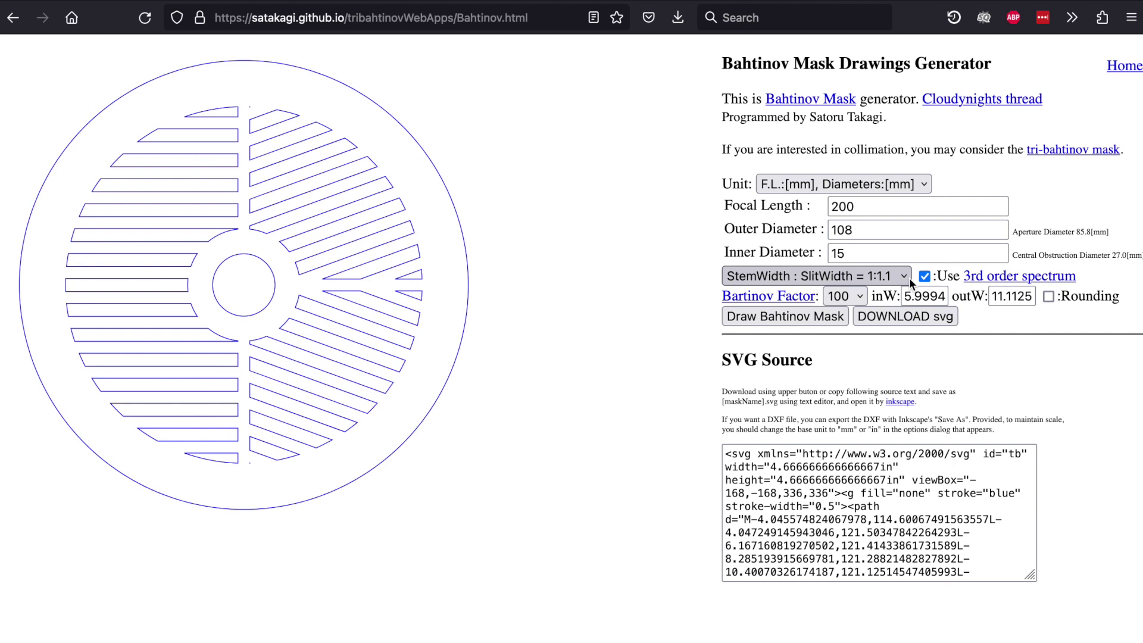
- Download the 200 mm focal length, 108/15 mm Bahtinov mask drawing as an SVG file
left_click(930, 317)
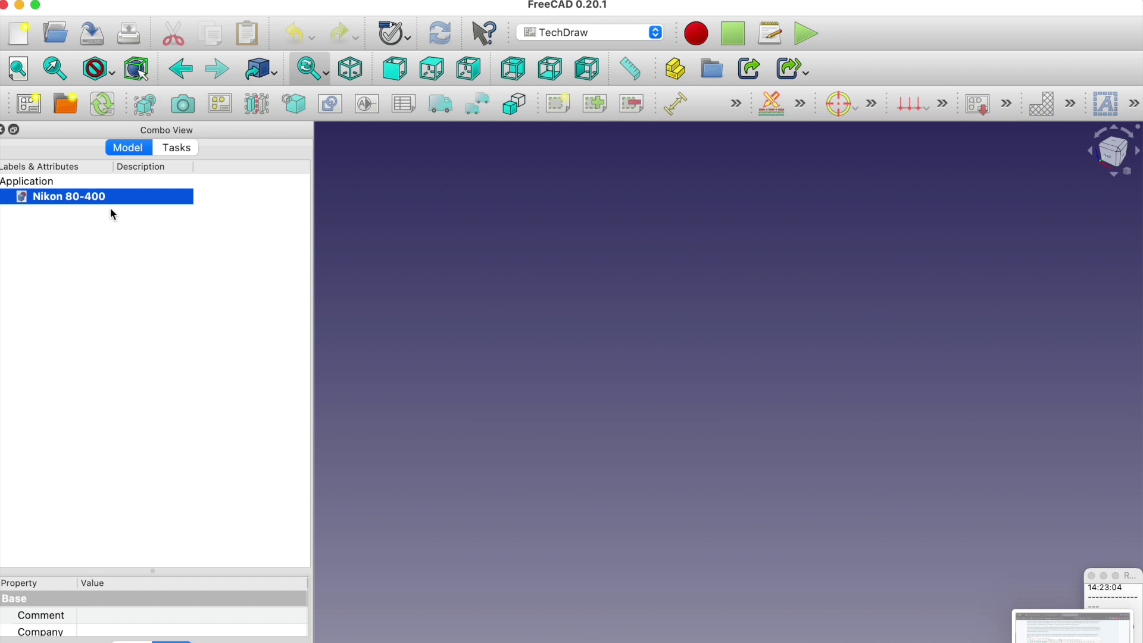
- Switch to Part Design and create a Body in the Nikon 80-400 document
left_click(657, 34)
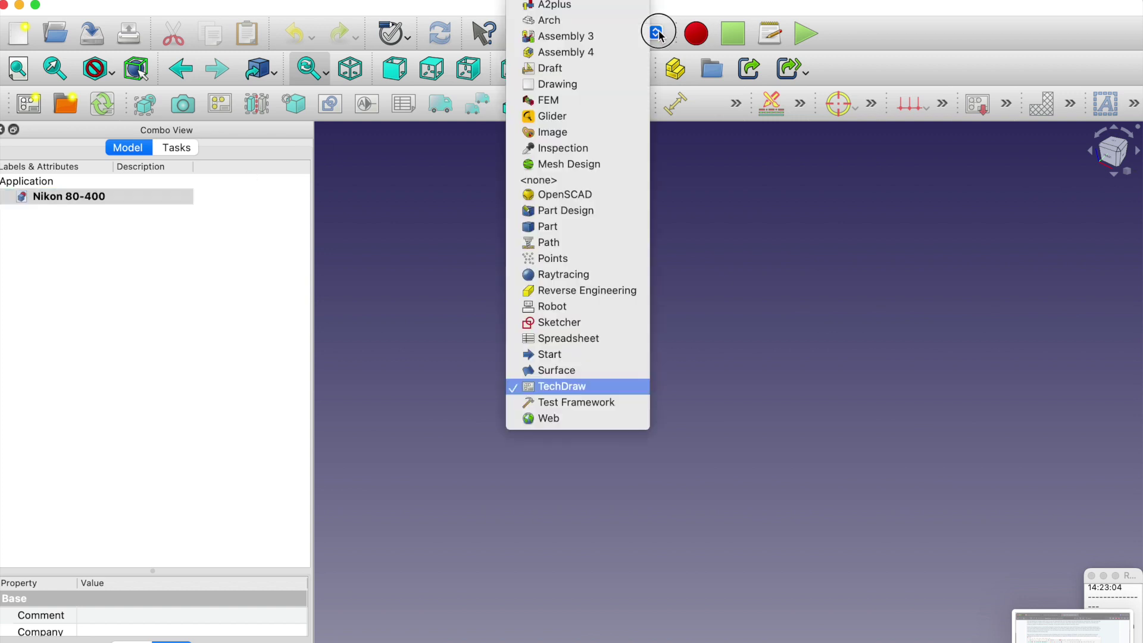
left_click(582, 211)
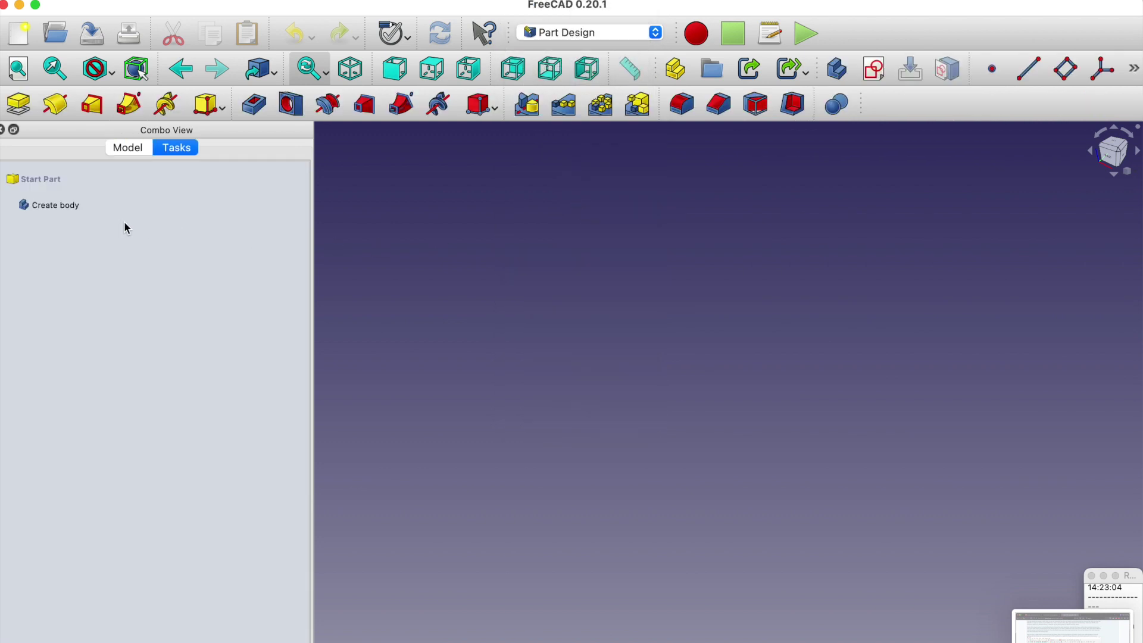
left_click(64, 207)
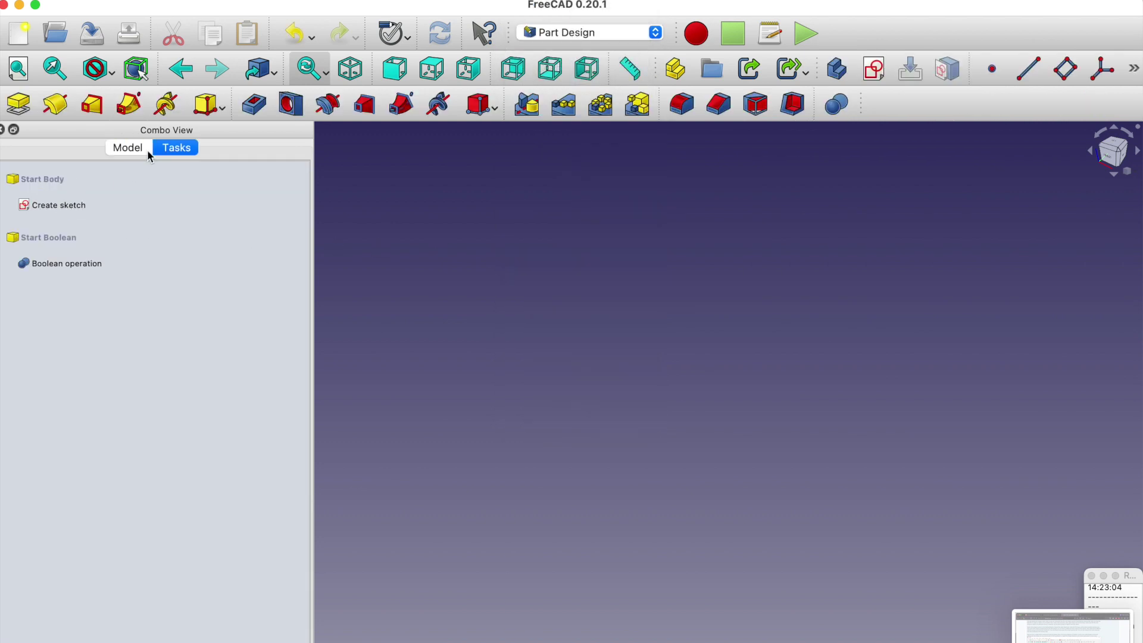
left_click(128, 148)
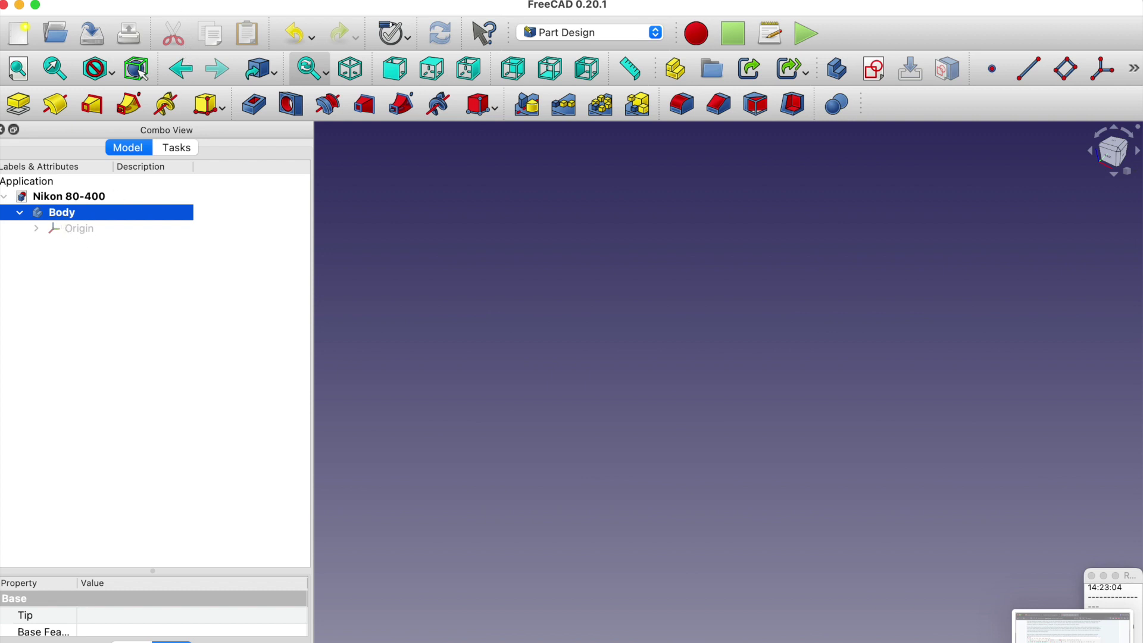
left_click(138, 1)
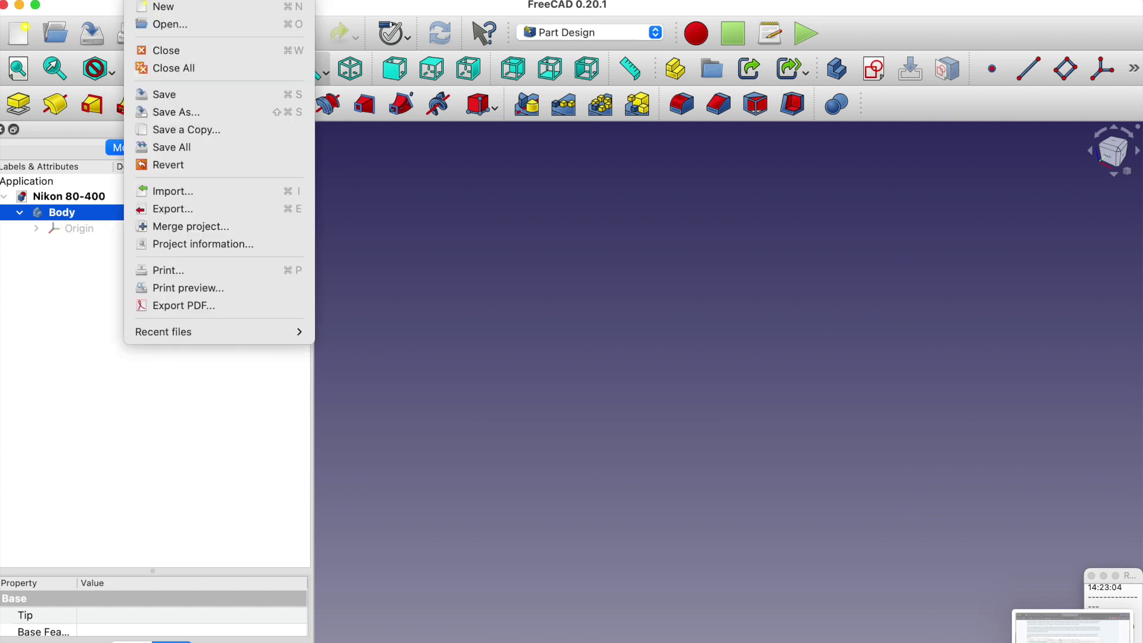
- Import BahtinovMask(1).svg as SVG geometry (importSVG) at 96 dpi
left_click(186, 192)
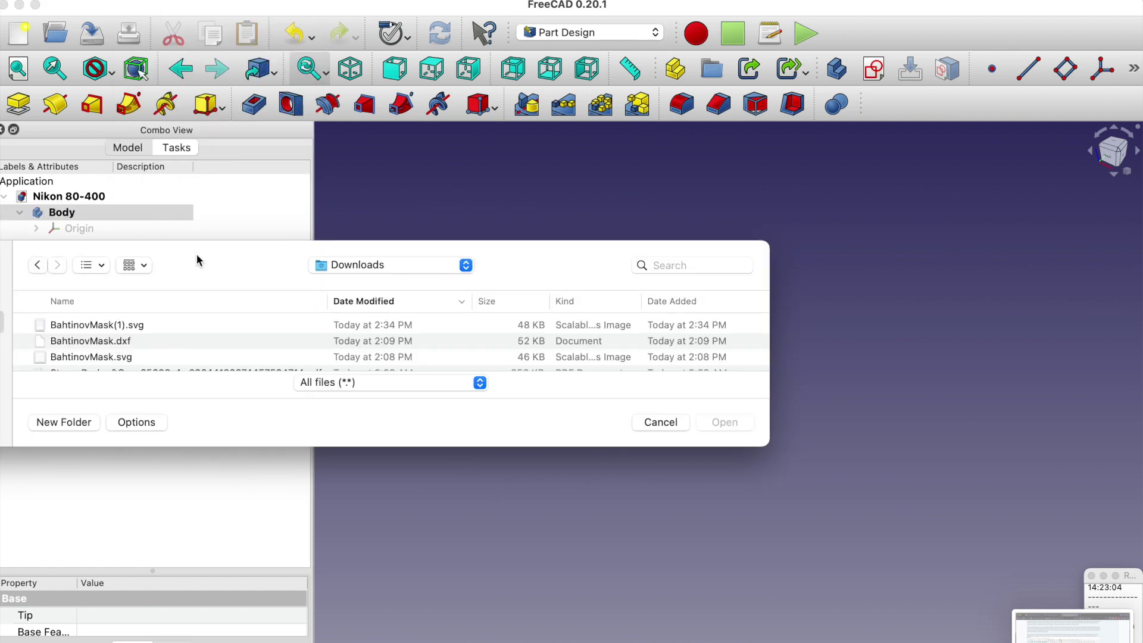
left_click(143, 325)
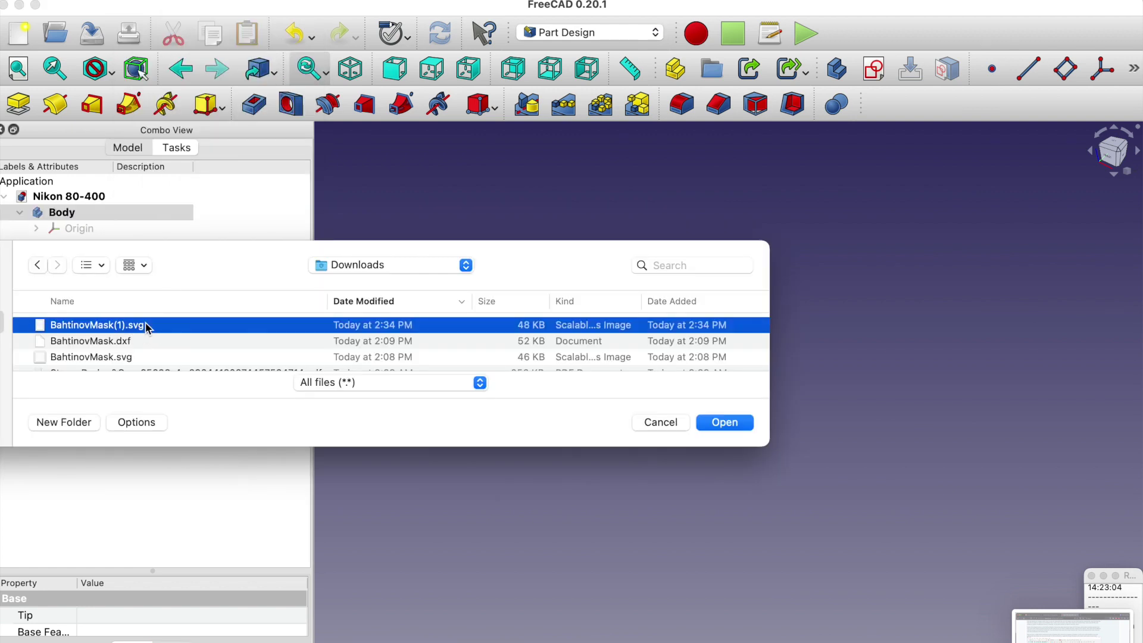
left_click(738, 422)
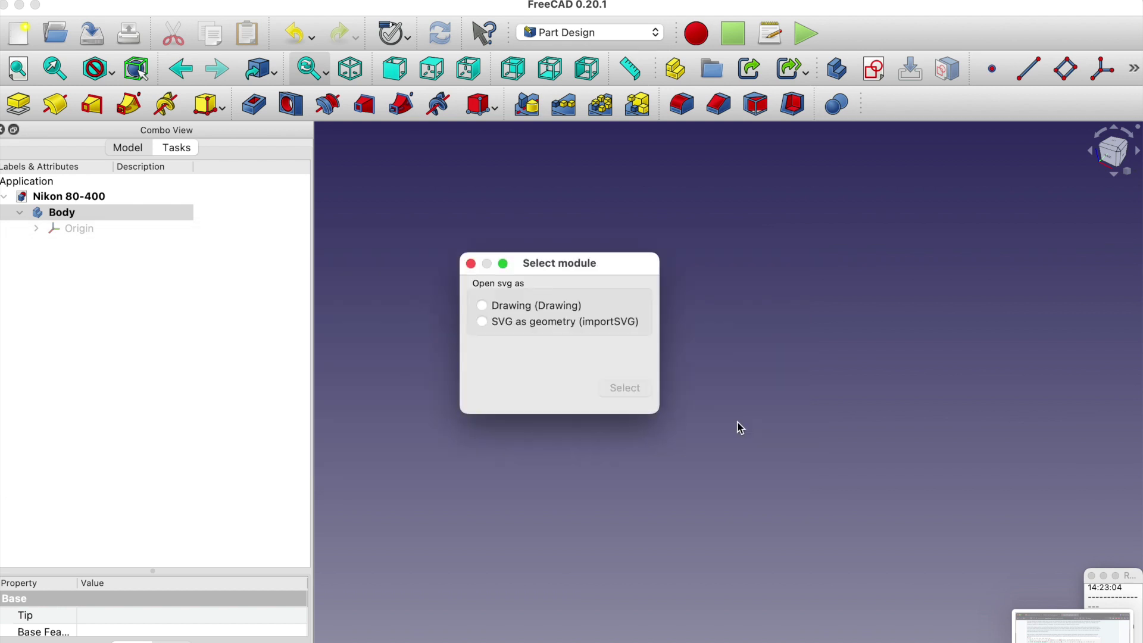
left_click(483, 322)
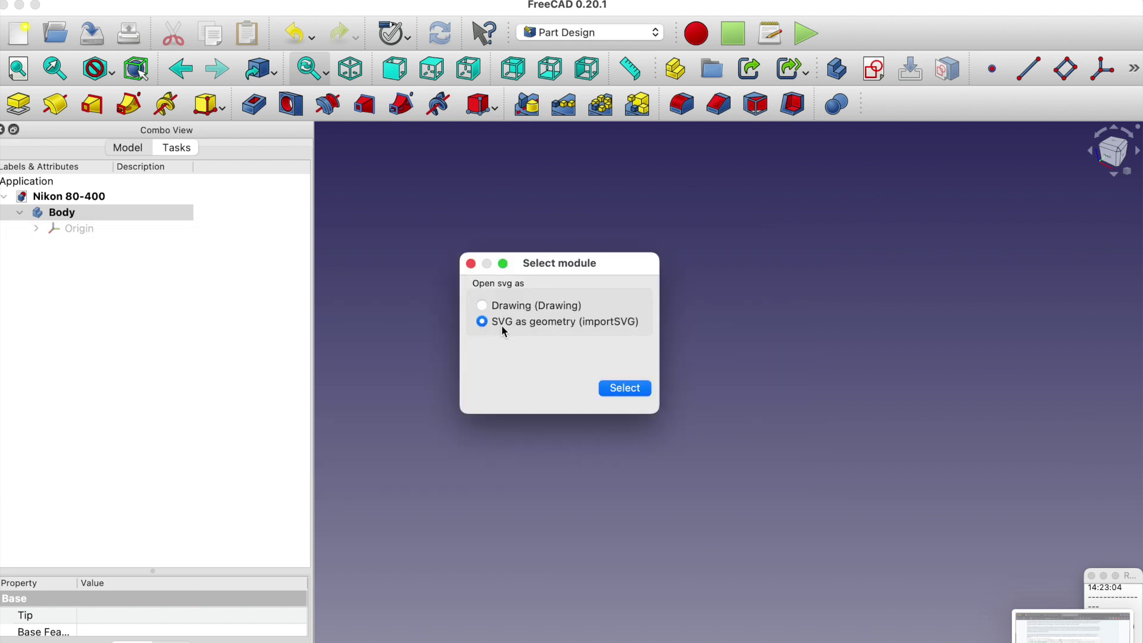
left_click(635, 391)
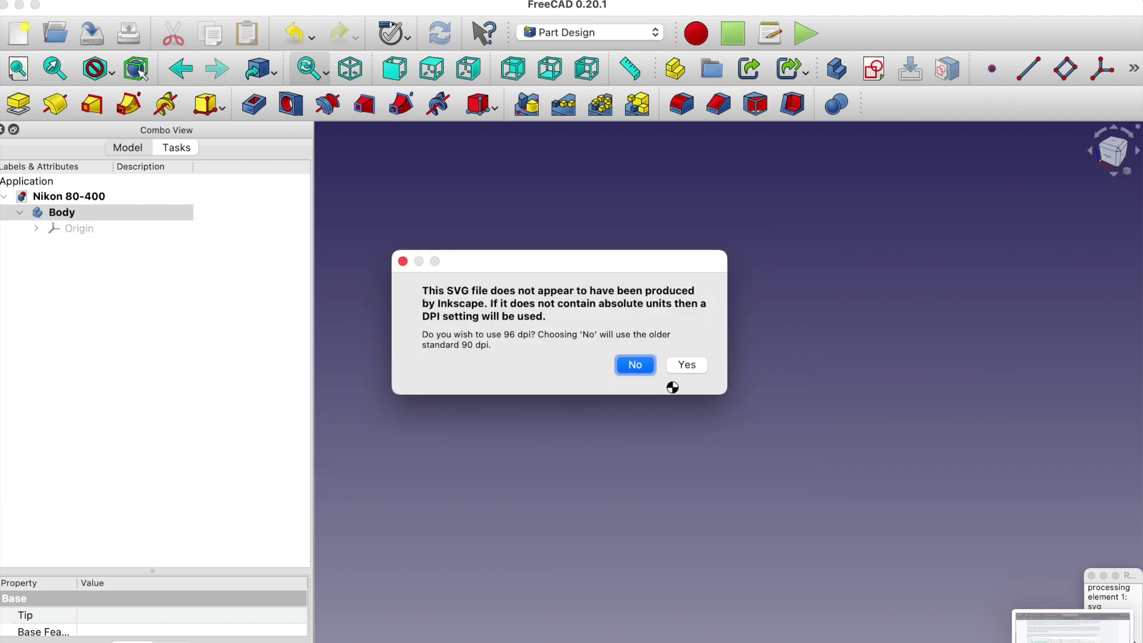
left_click(694, 369)
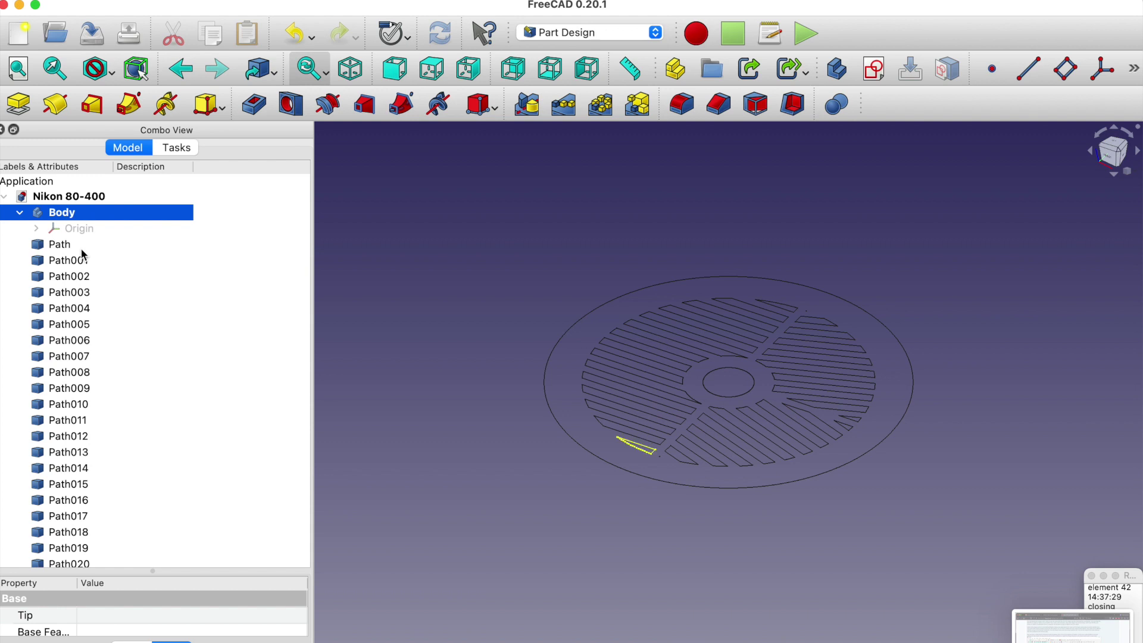
scroll(82, 254, "down", 3)
scroll(82, 254, "up", 3)
- In Draft, convert all imported Path objects into one Sketch and delete the original Paths
left_click(658, 33)
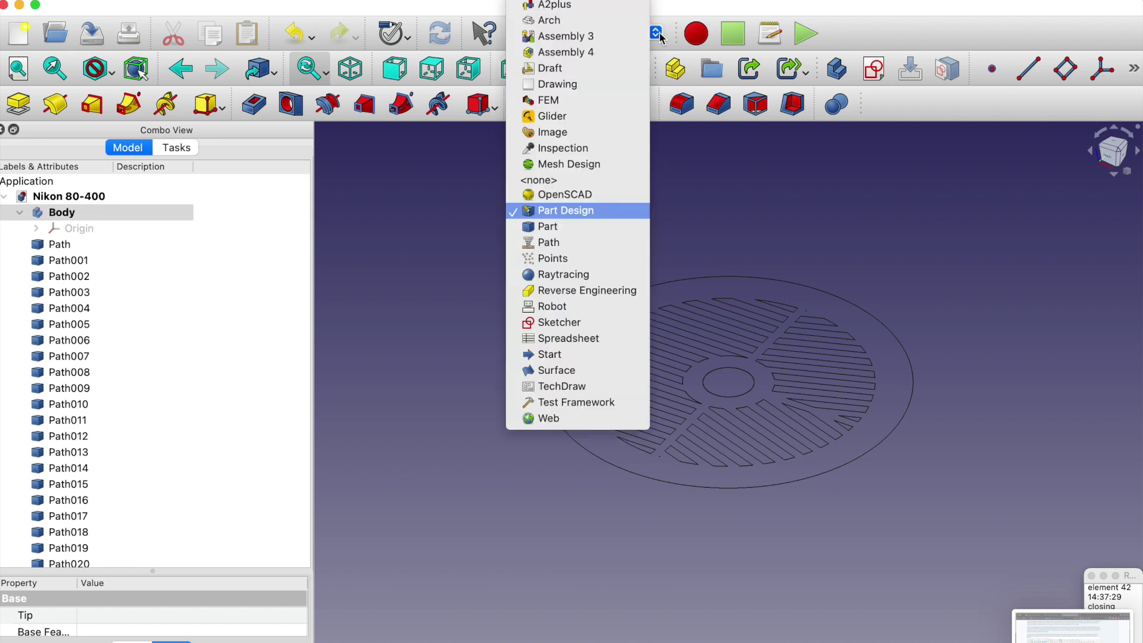
left_click(560, 68)
left_click(76, 246)
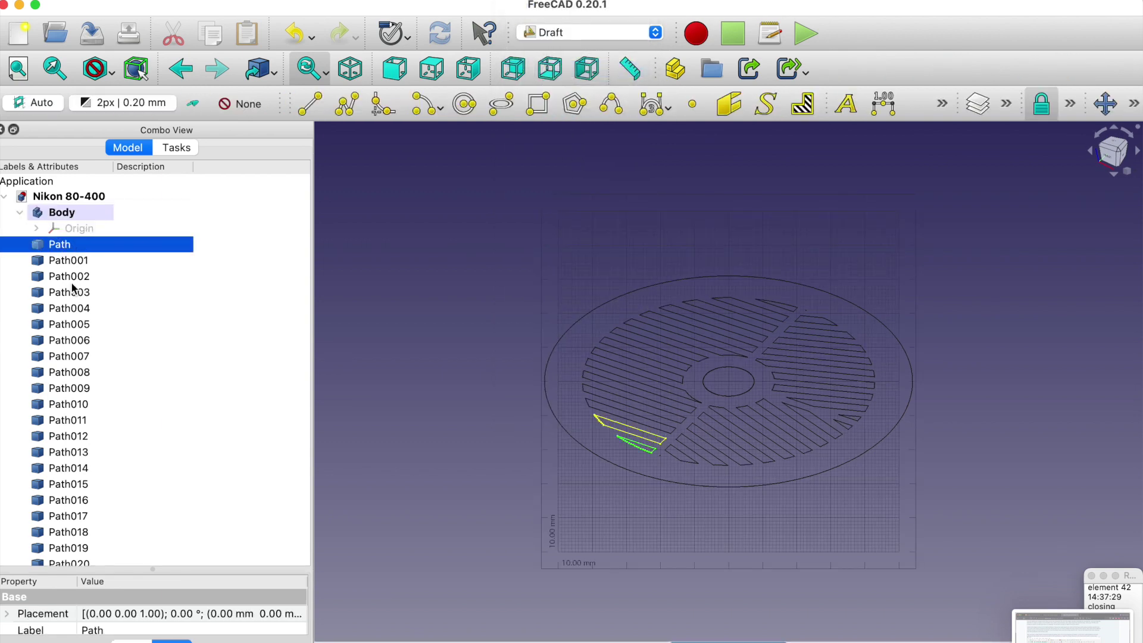
scroll(73, 288, "down", 5)
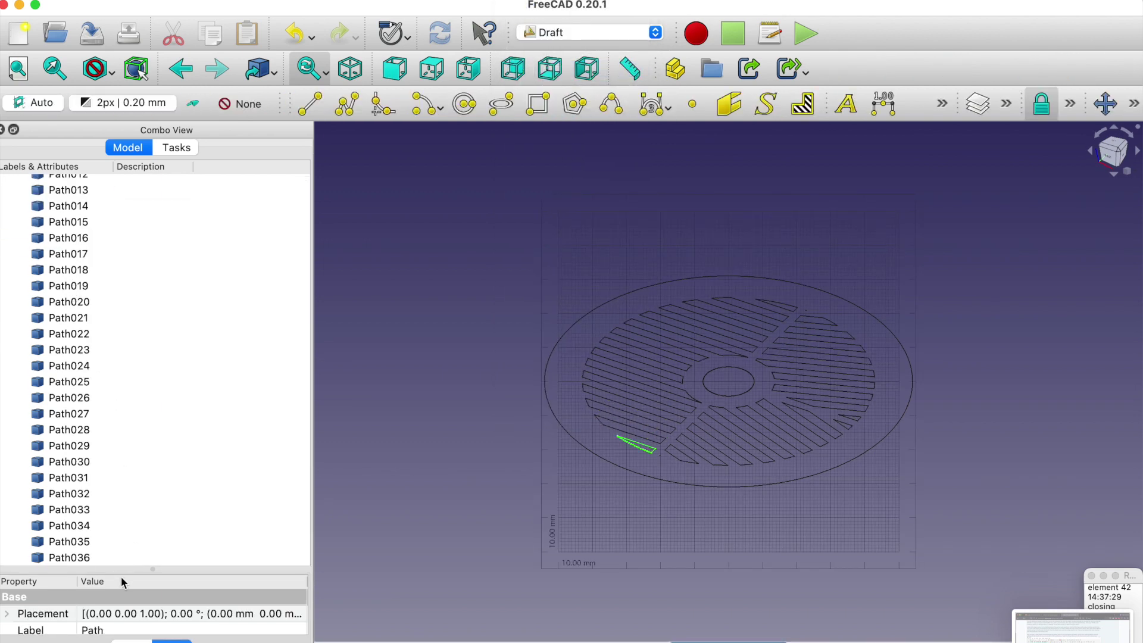
left_click_drag(120, 569, 117, 623)
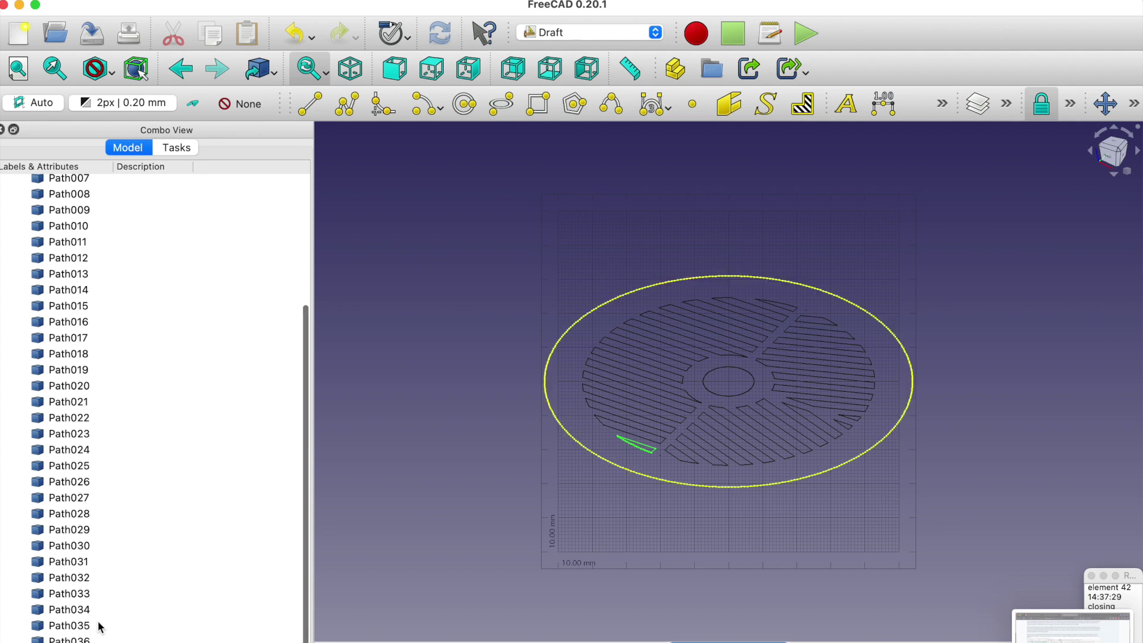
left_click(81, 637, "shift")
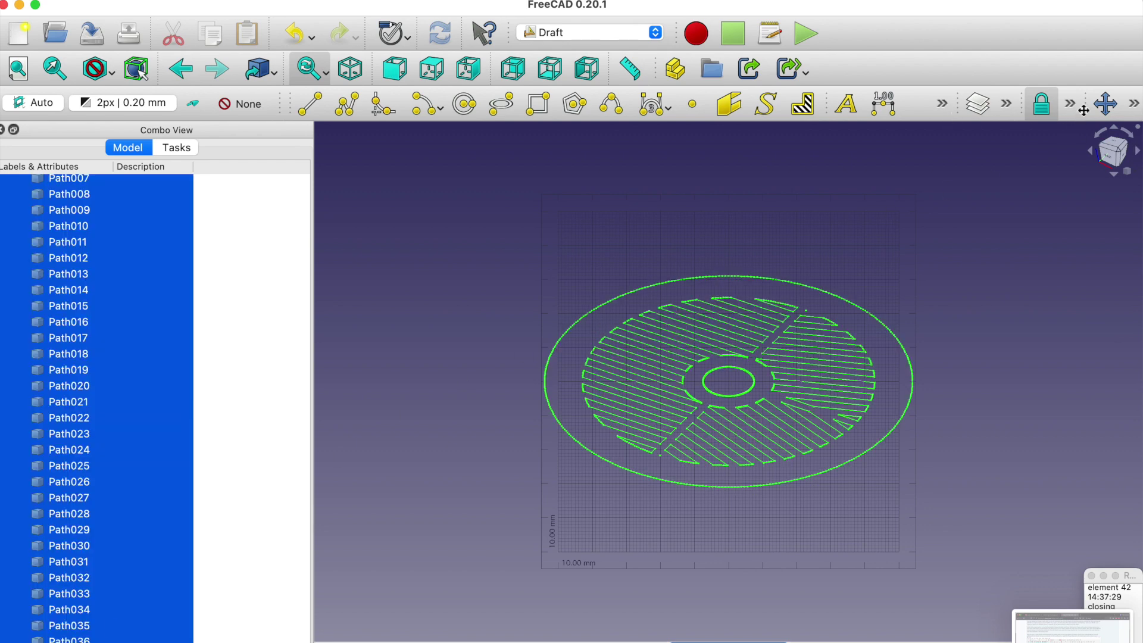
left_click(943, 105)
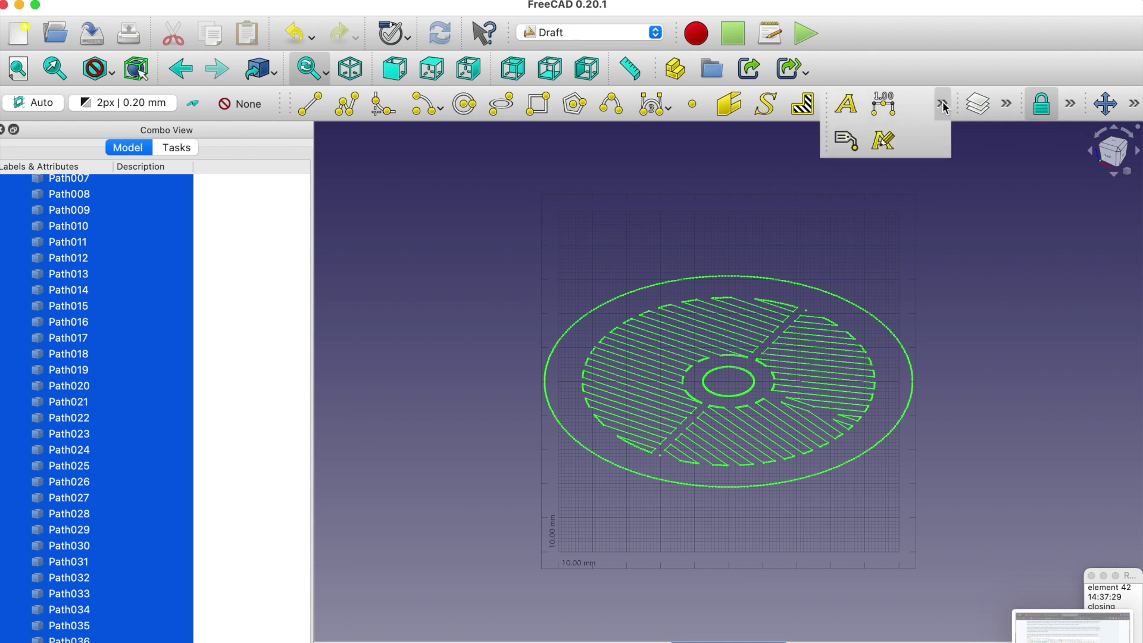
scroll(584, 265, "down", 1)
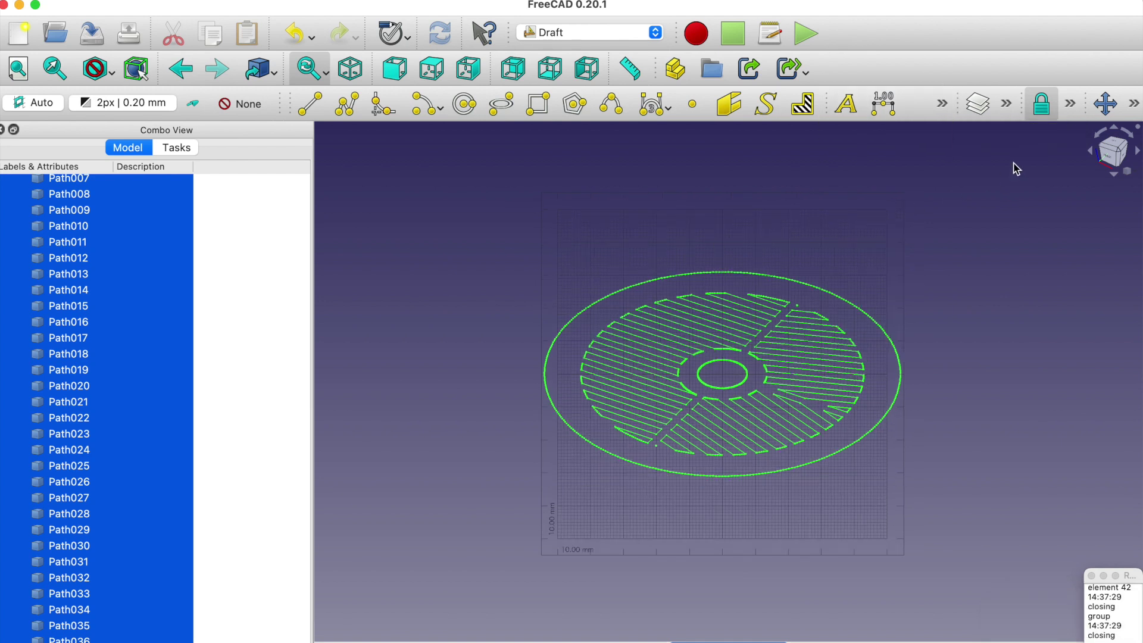
left_click(1135, 106)
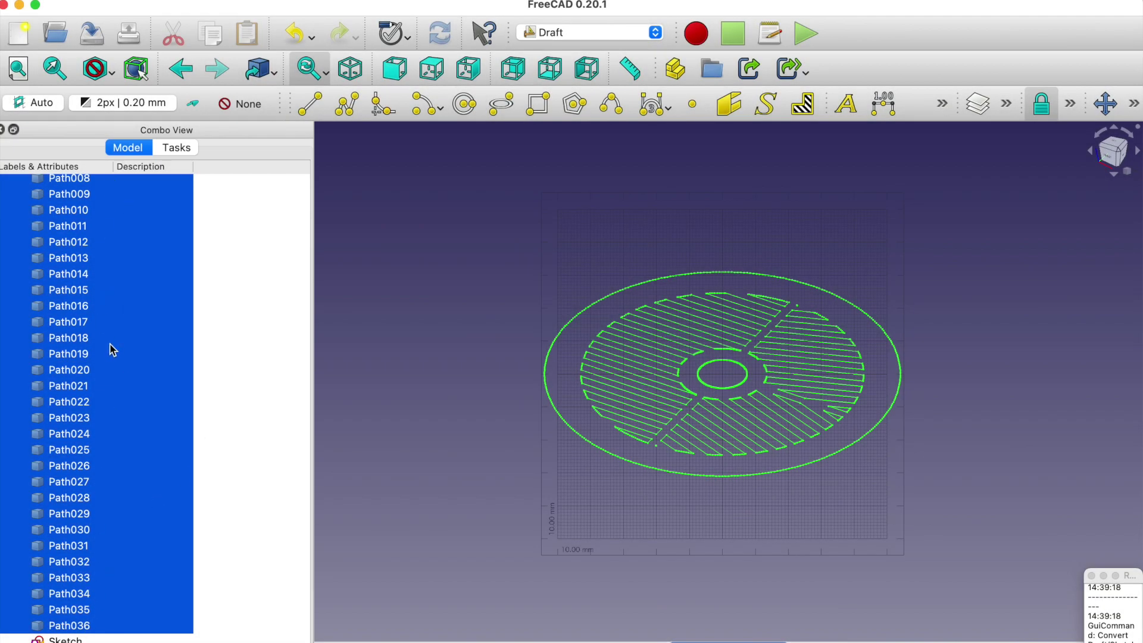
right_click(132, 332)
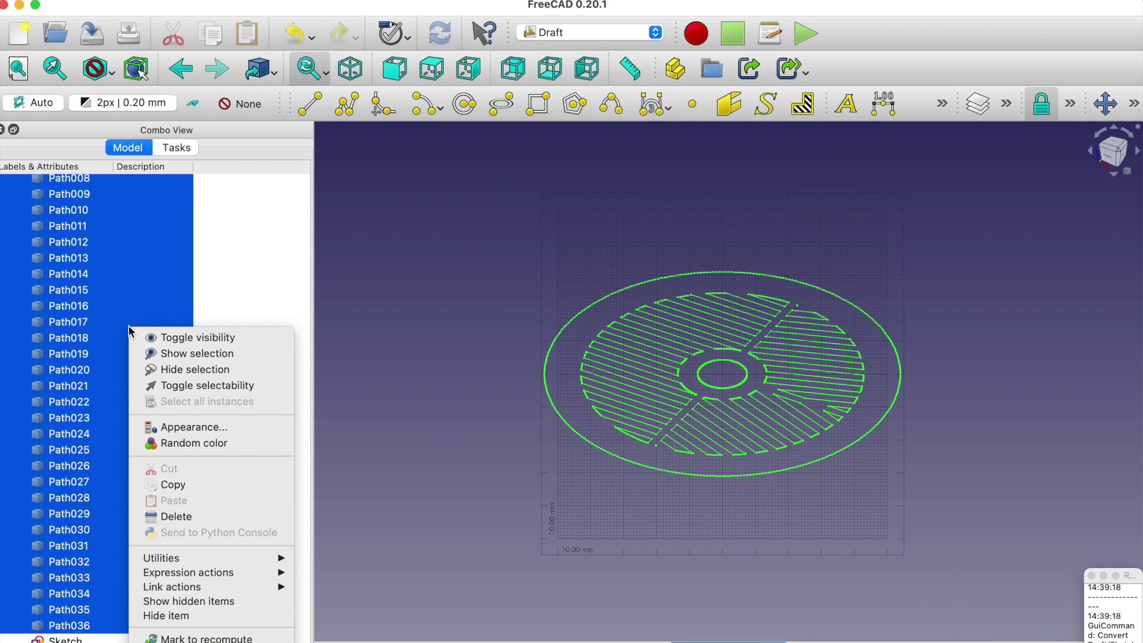
left_click(189, 517)
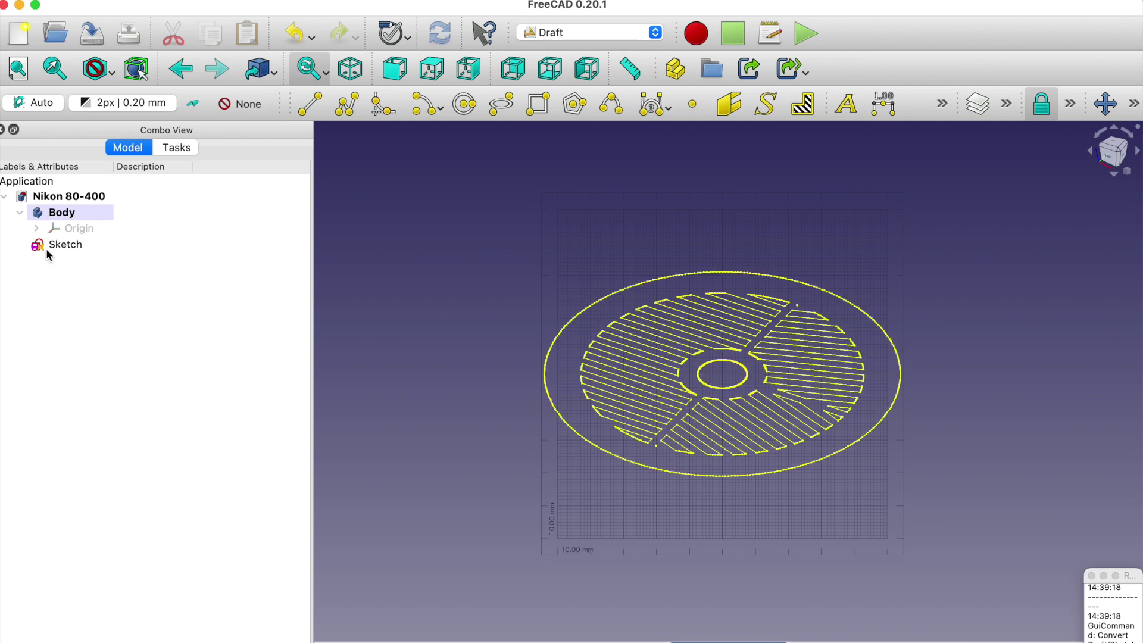
- Move the mask Sketch into the Body and pad it to 4 mm thick
left_click(654, 32)
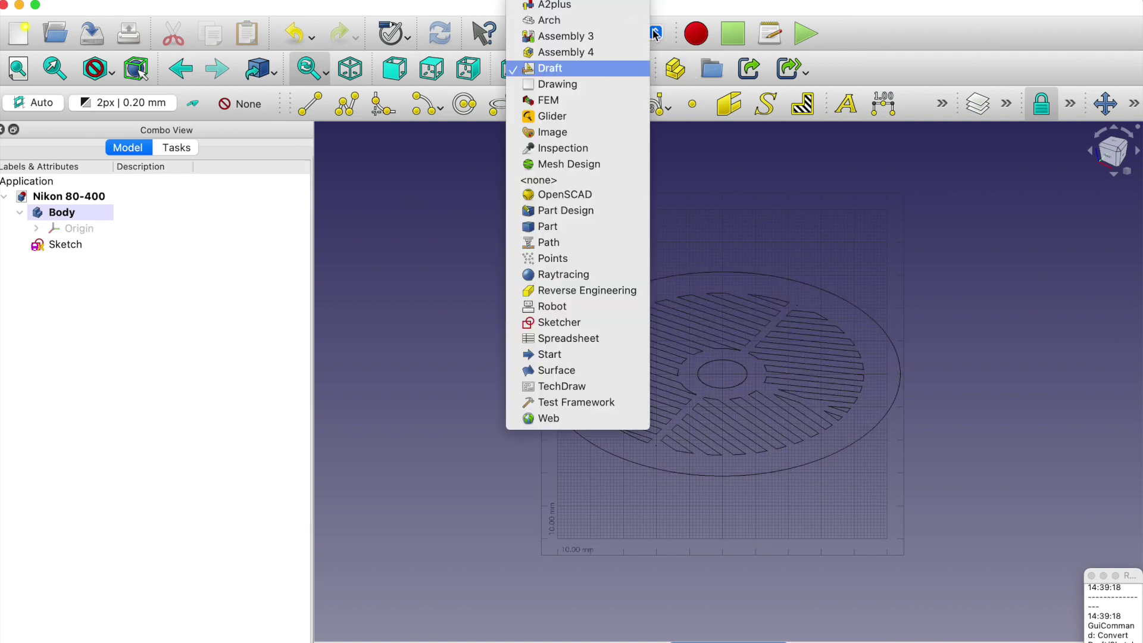
left_click(565, 211)
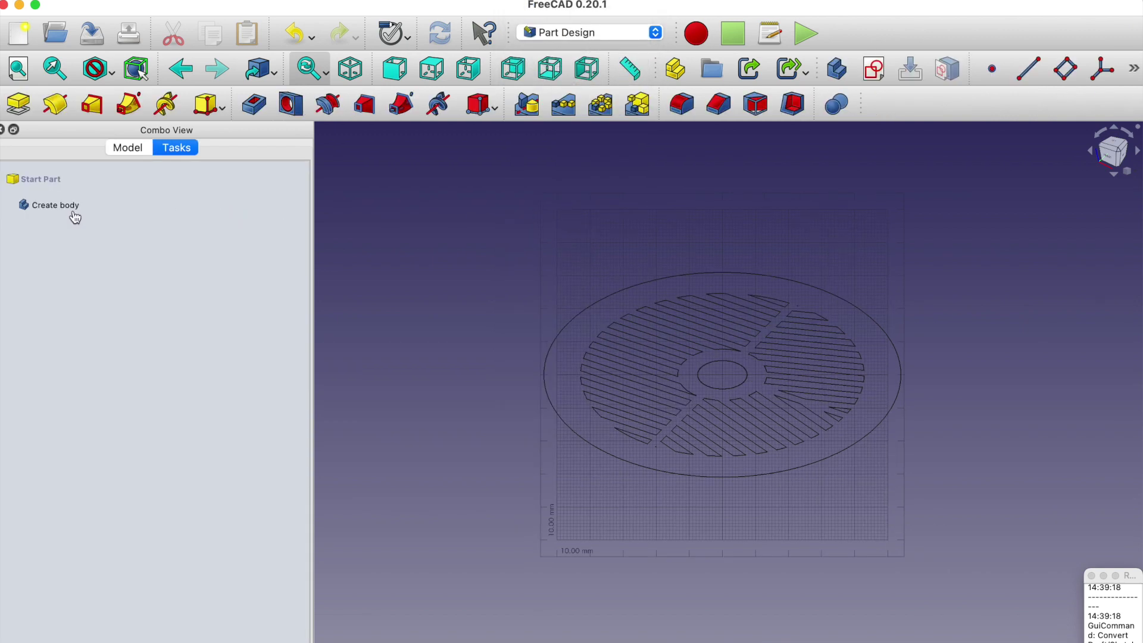
left_click(119, 150)
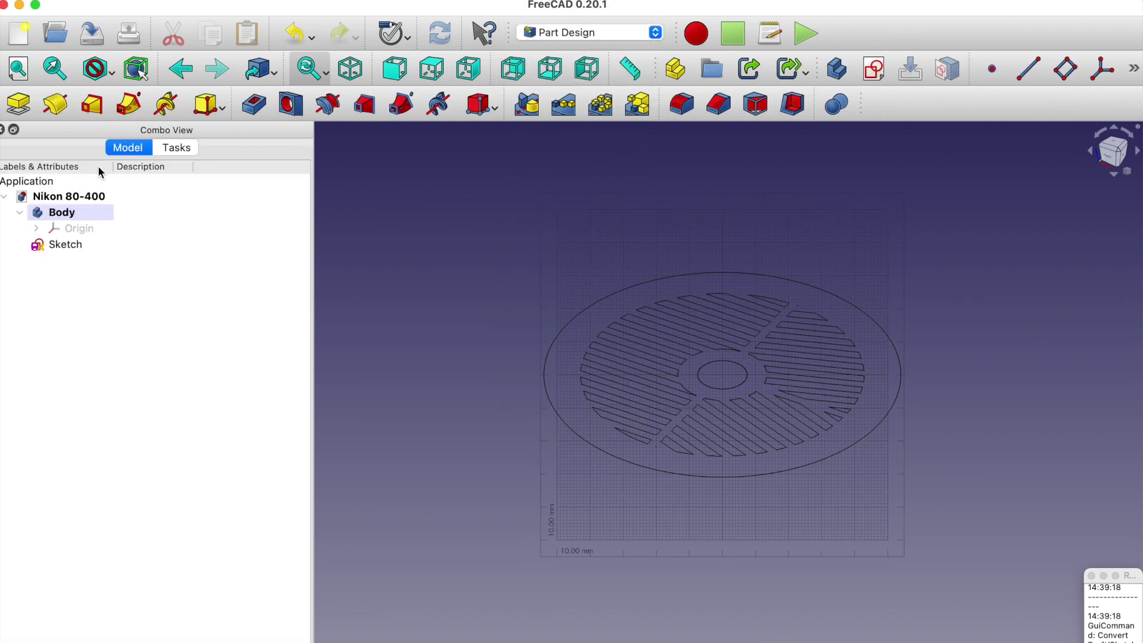
left_click(65, 245)
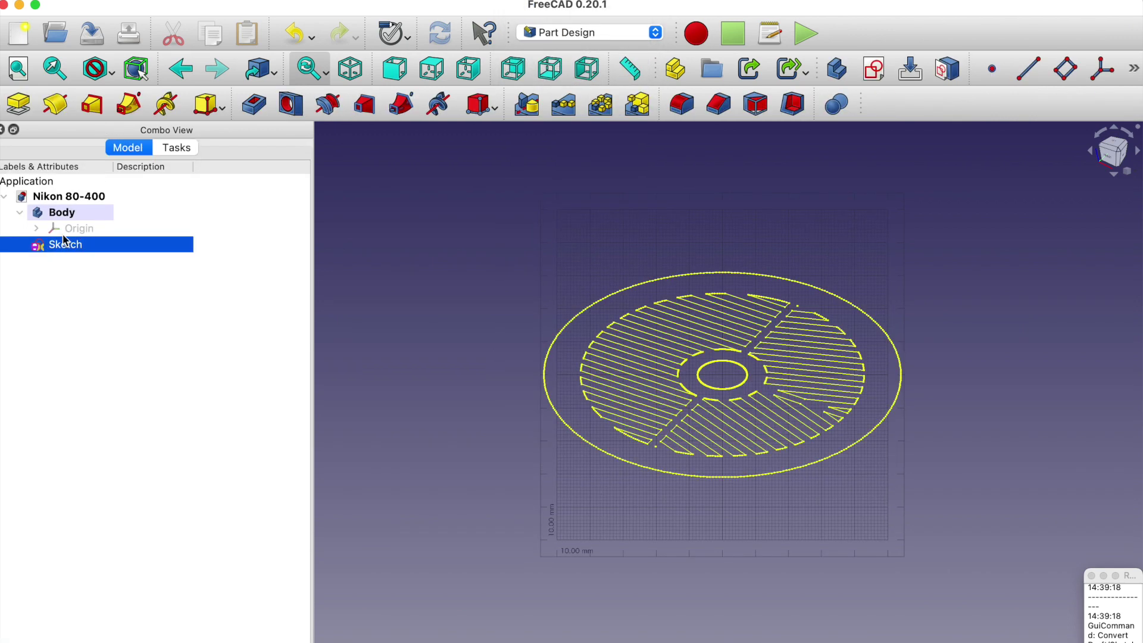
left_click(17, 105)
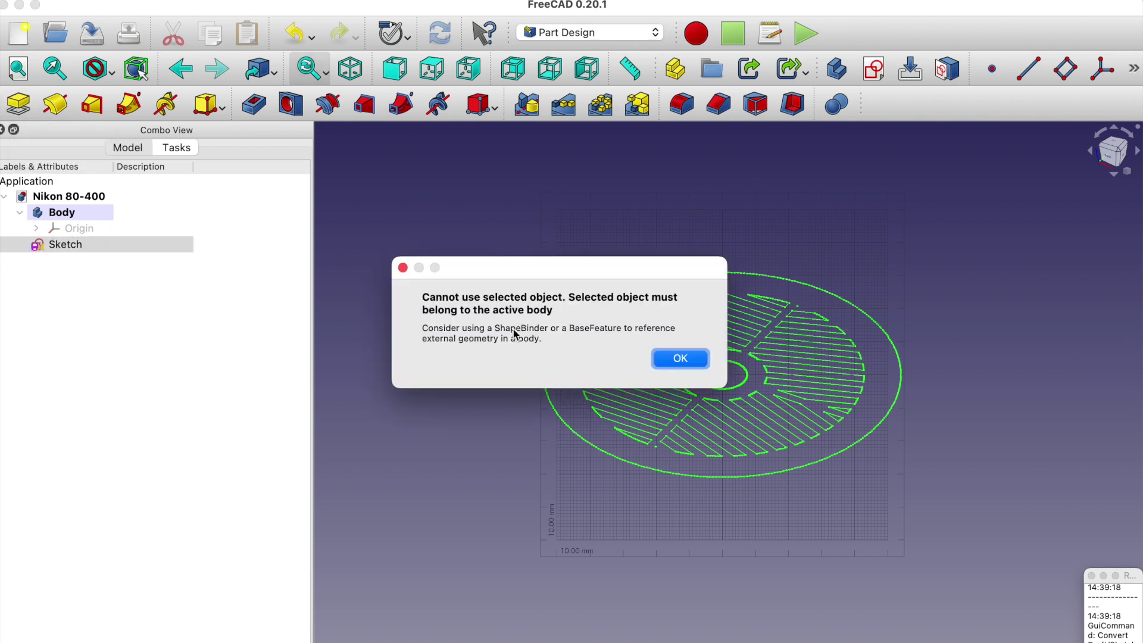
left_click(685, 361)
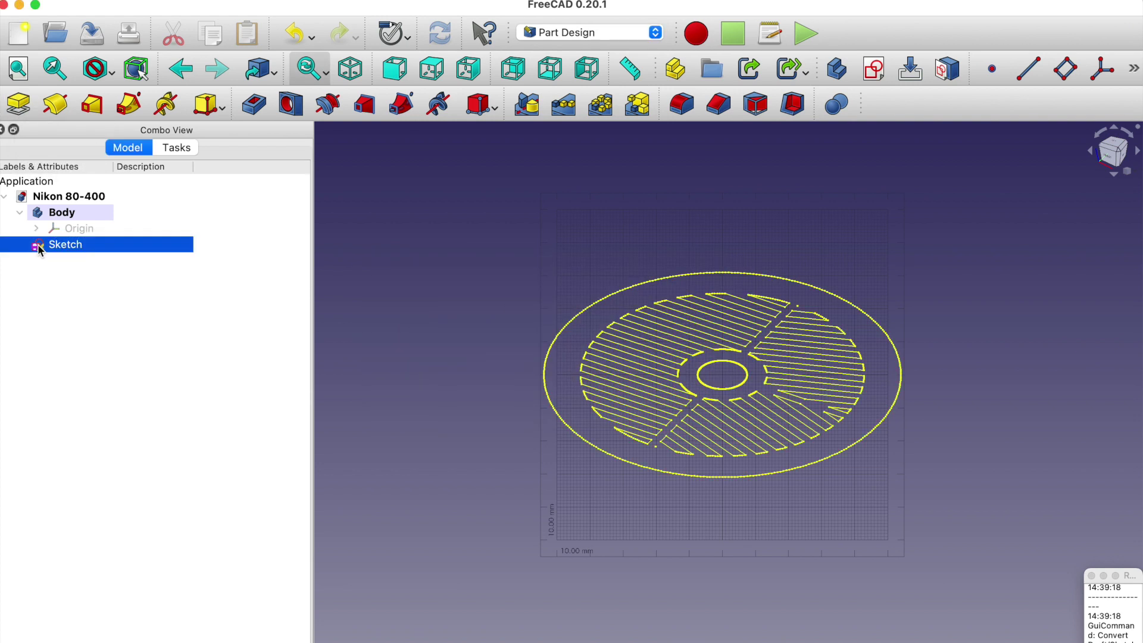
left_click_drag(67, 248, 64, 216)
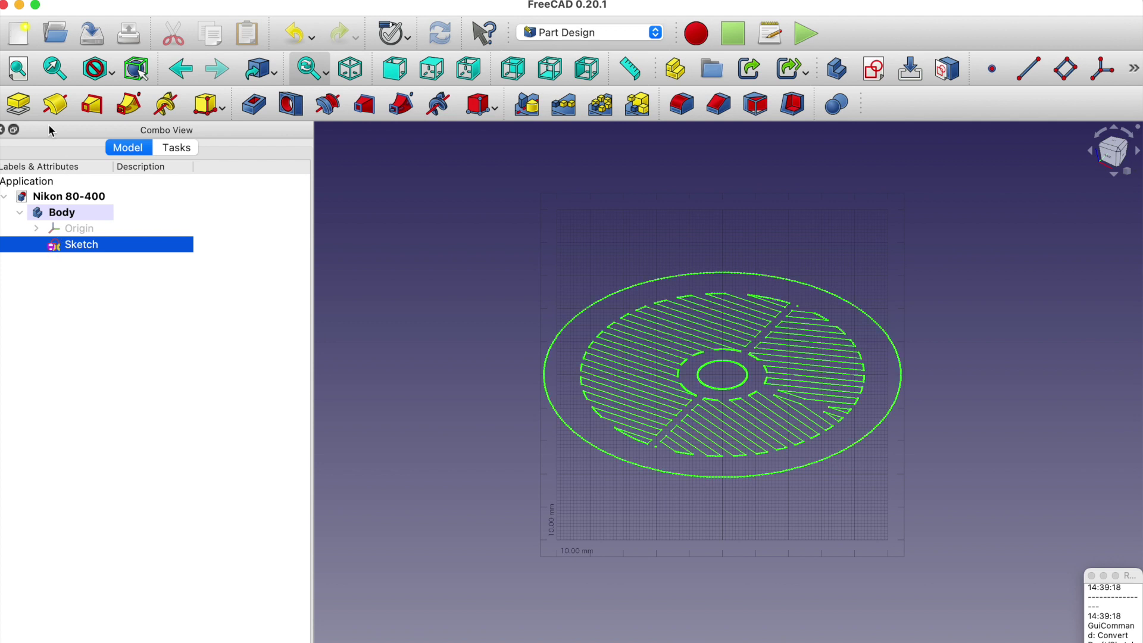
left_click(26, 107)
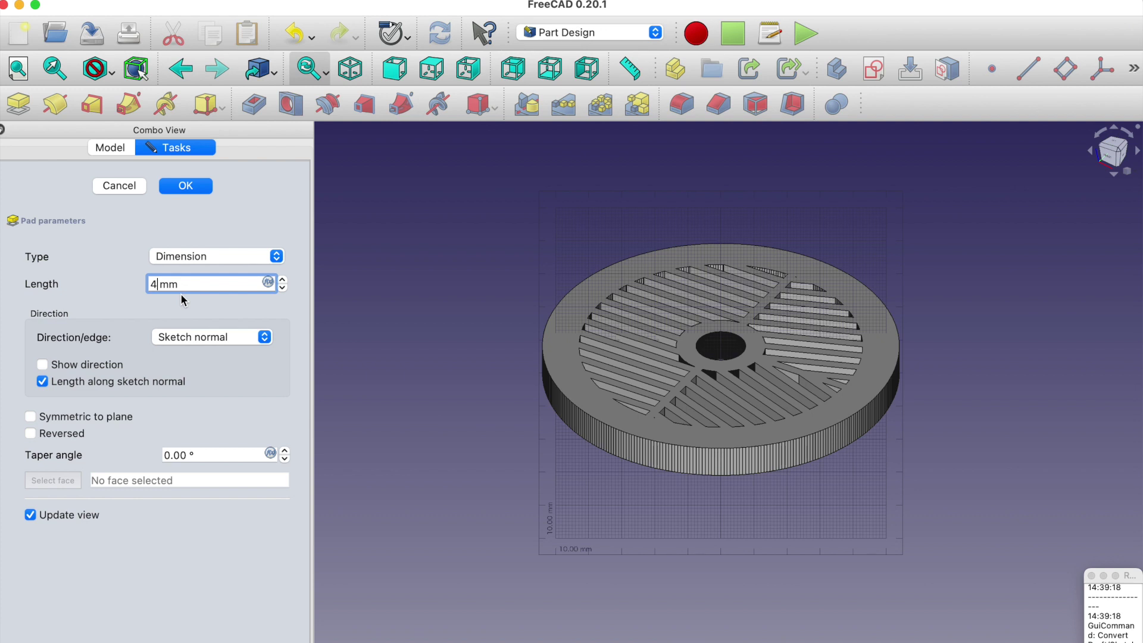
key("Return")
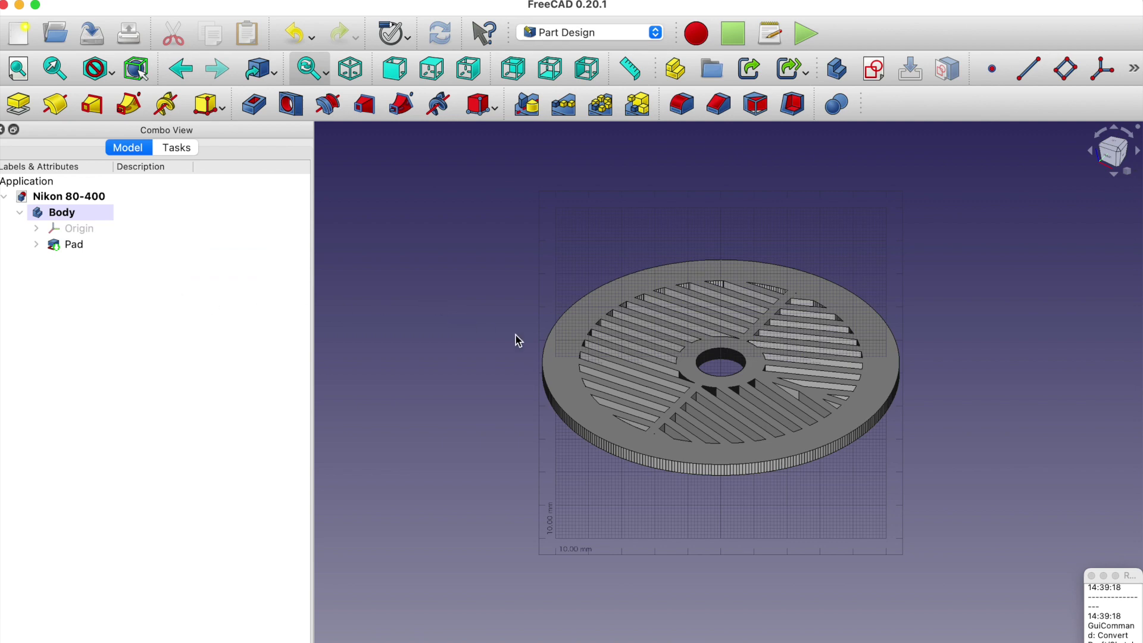
middle_click_drag(848, 276, 833, 380)
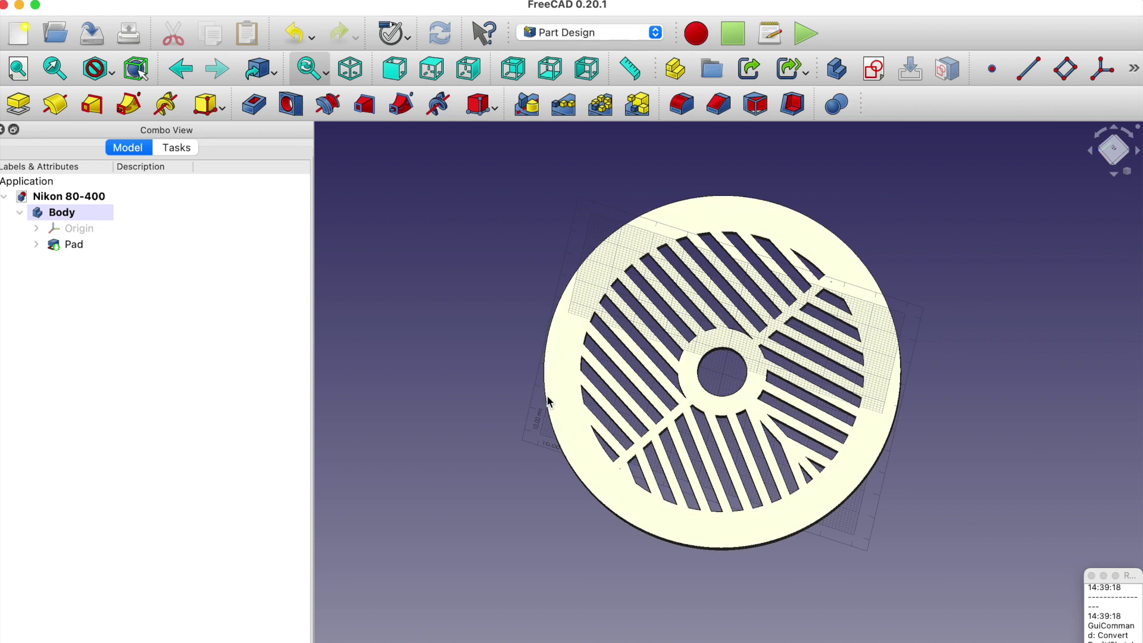
mouse_move(546, 401)
middle_mouse_down()
mouse_move(591, 391)
mouse_move(630, 401)
mouse_move(581, 435)
middle_mouse_up()
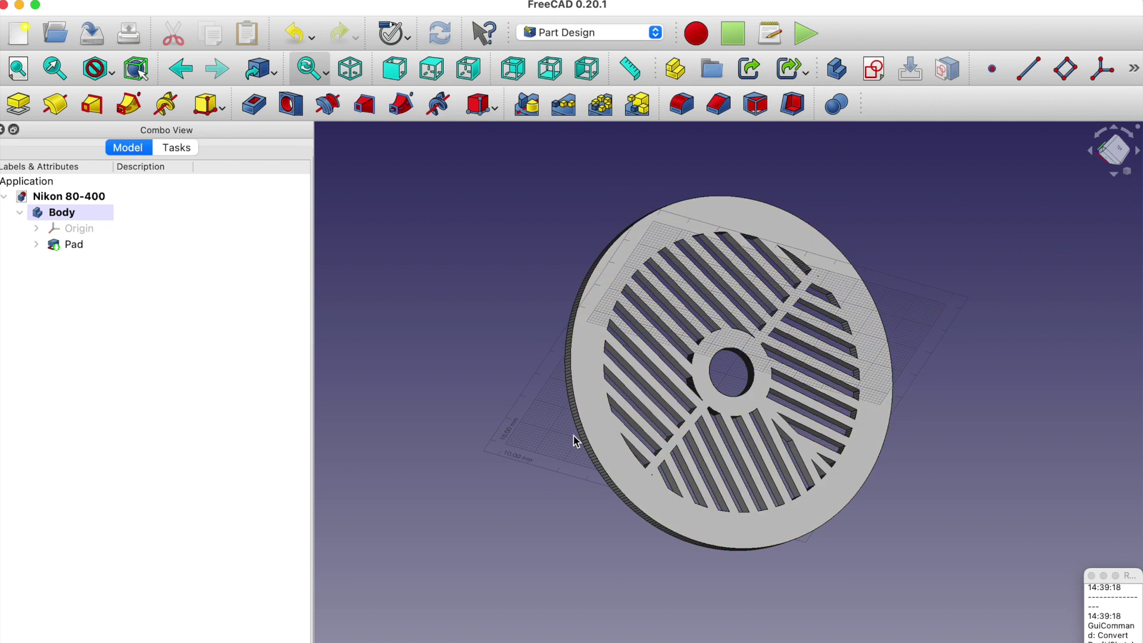
scroll(574, 438, "up", 10)
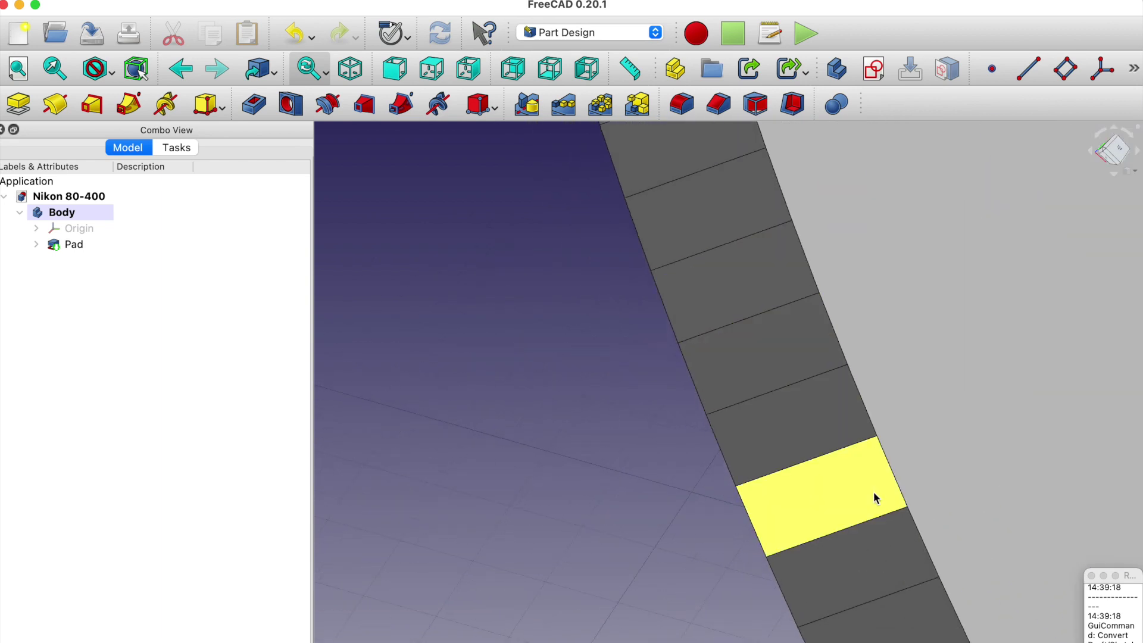
scroll(728, 262, "down", 10)
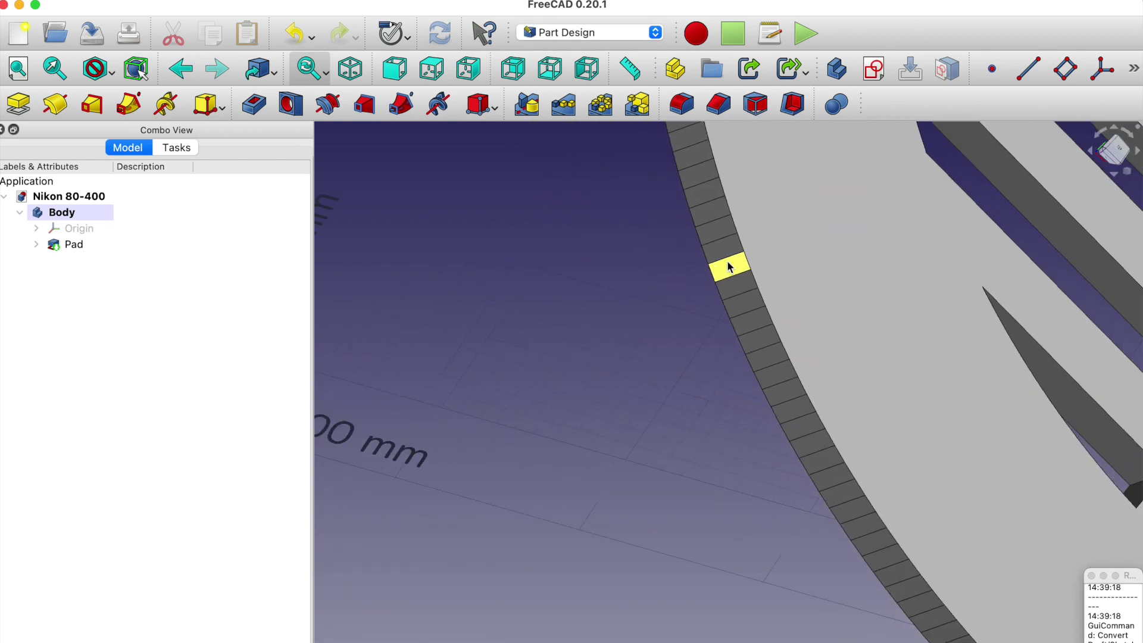
scroll(729, 266, "down", 3)
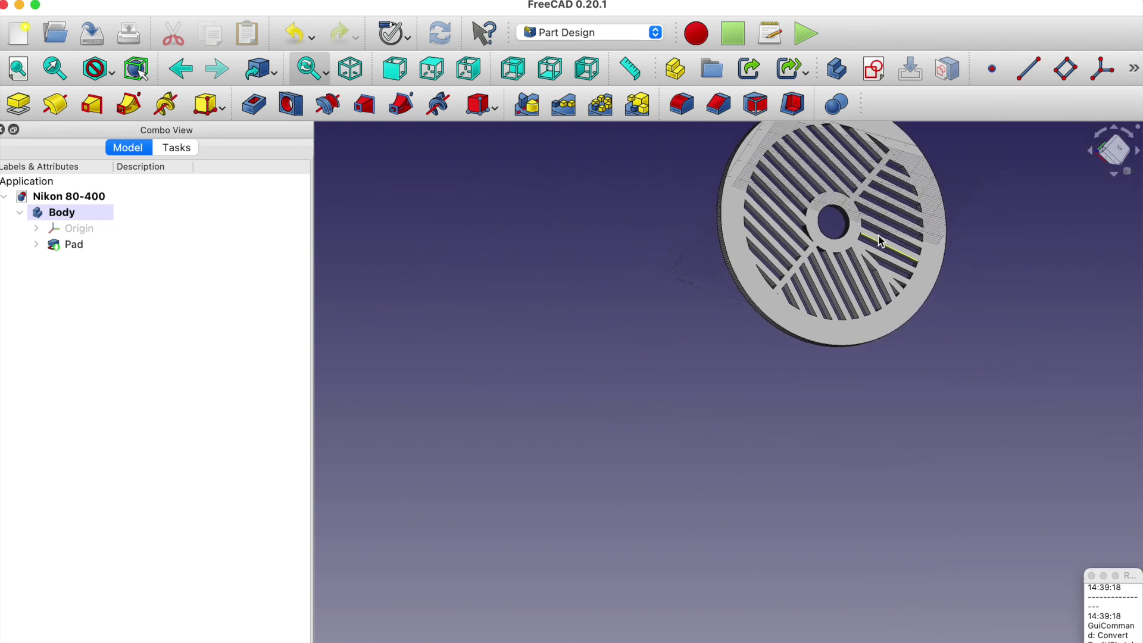
left_click(393, 77)
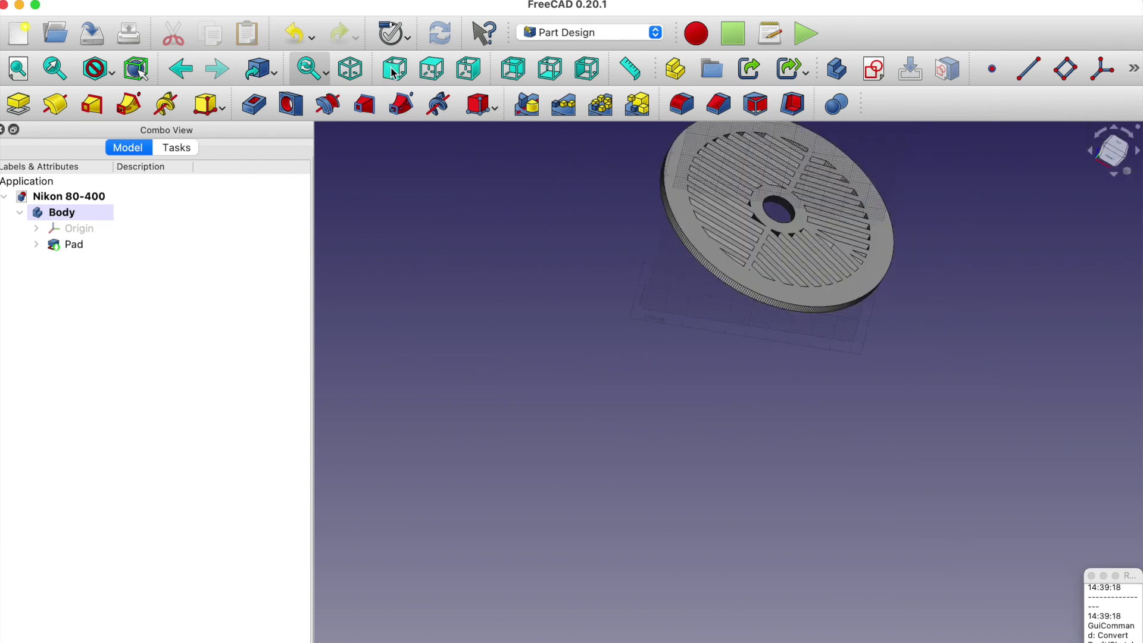
left_click(467, 73)
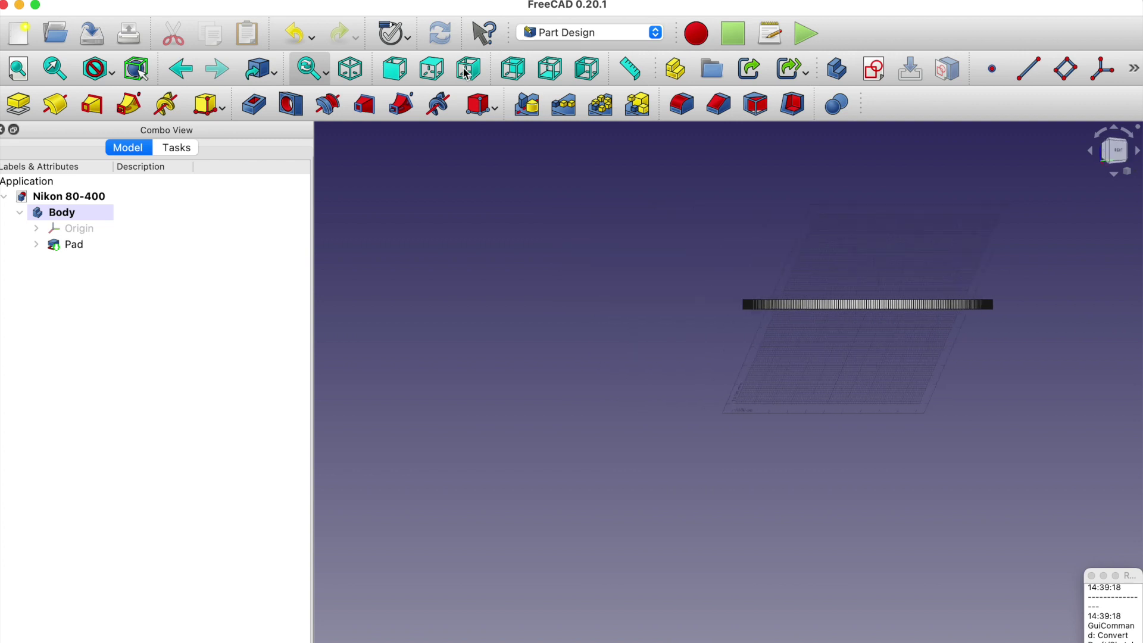
left_click(550, 71)
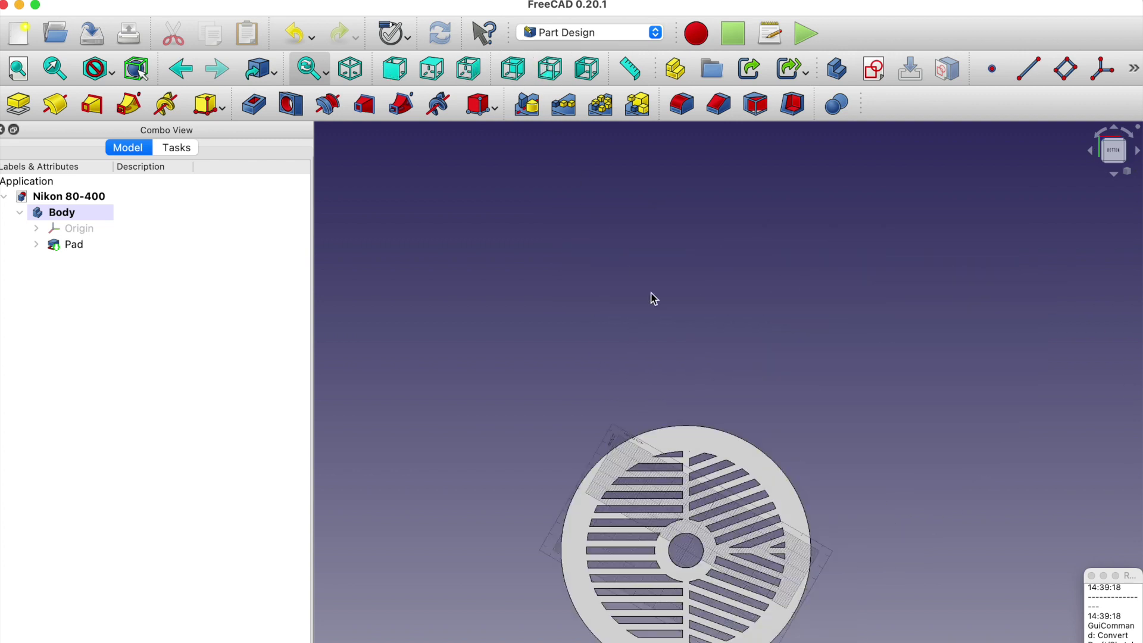
scroll(656, 308, "down", 5)
scroll(691, 470, "up", 3)
scroll(630, 342, "up", 5)
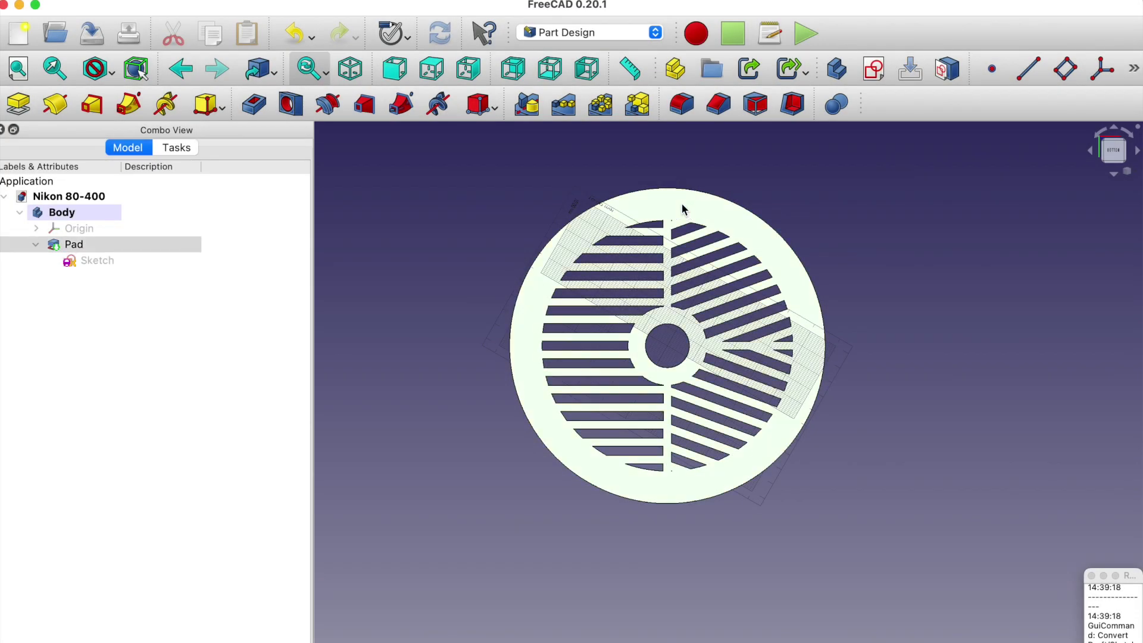
left_click(878, 73)
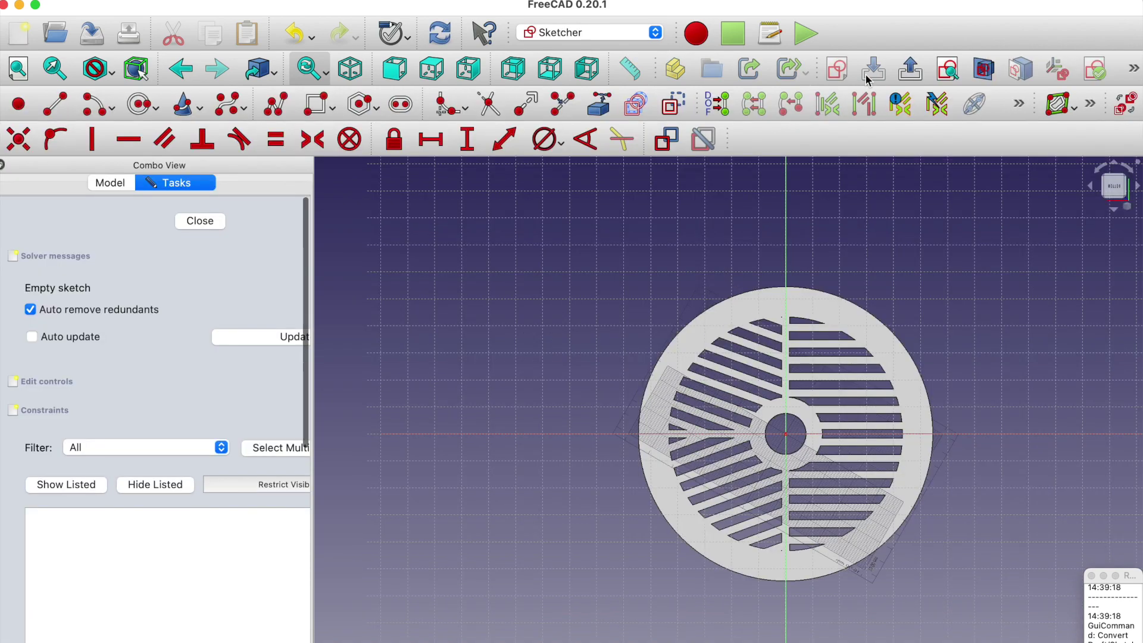
- Draw a circle centred on the origin around the slotted mask disc
scroll(685, 218, "down", 5)
scroll(801, 312, "up", 8)
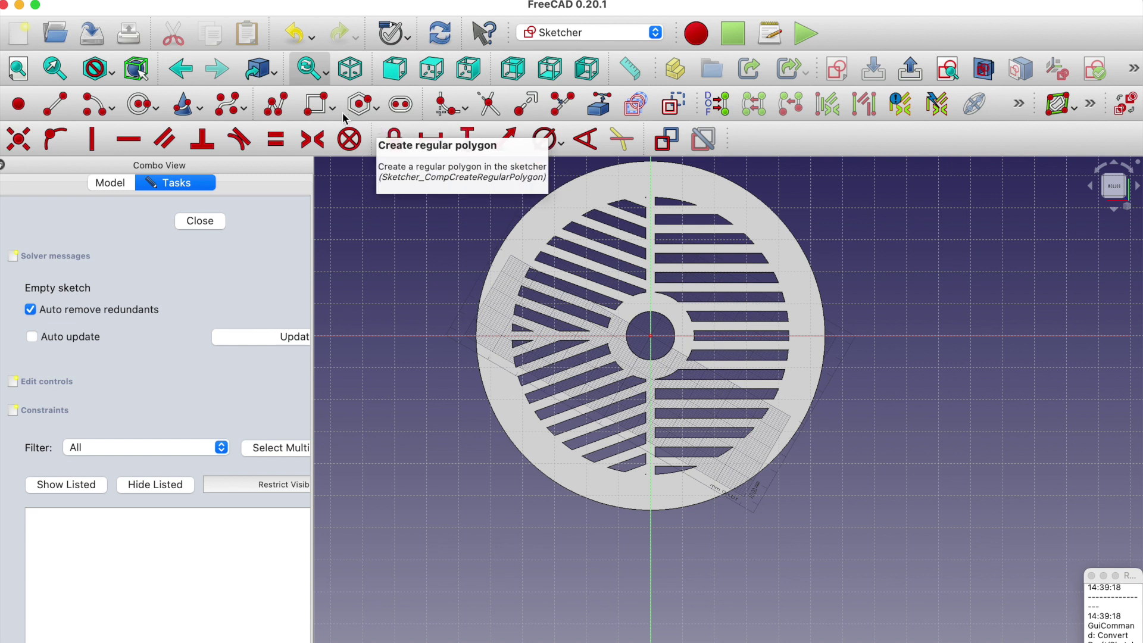
left_click(137, 105)
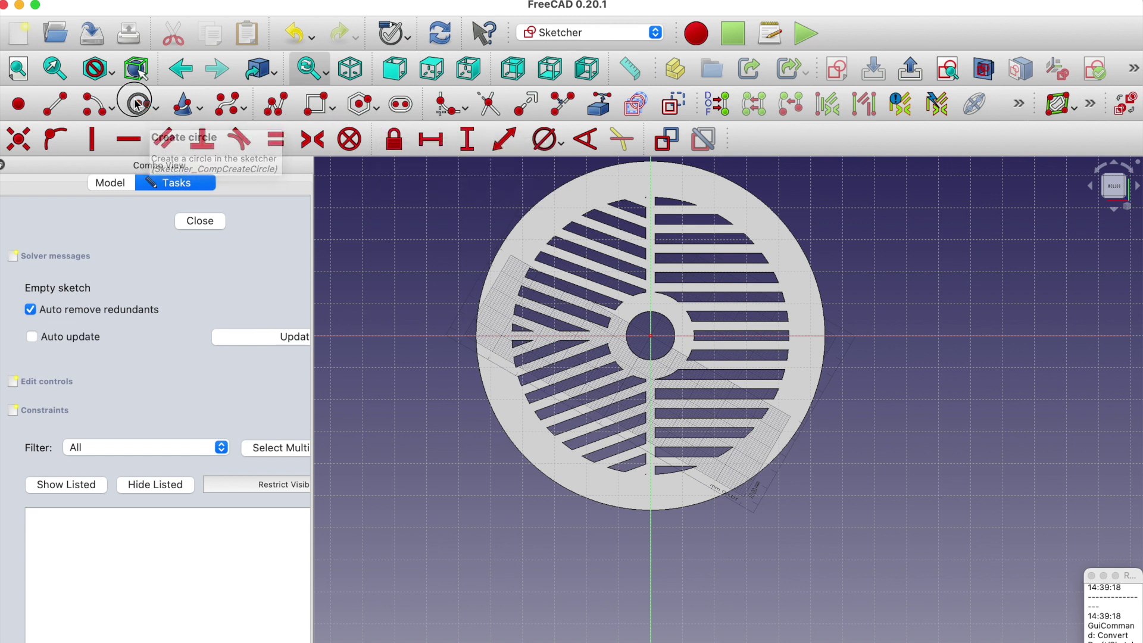
left_click(650, 336)
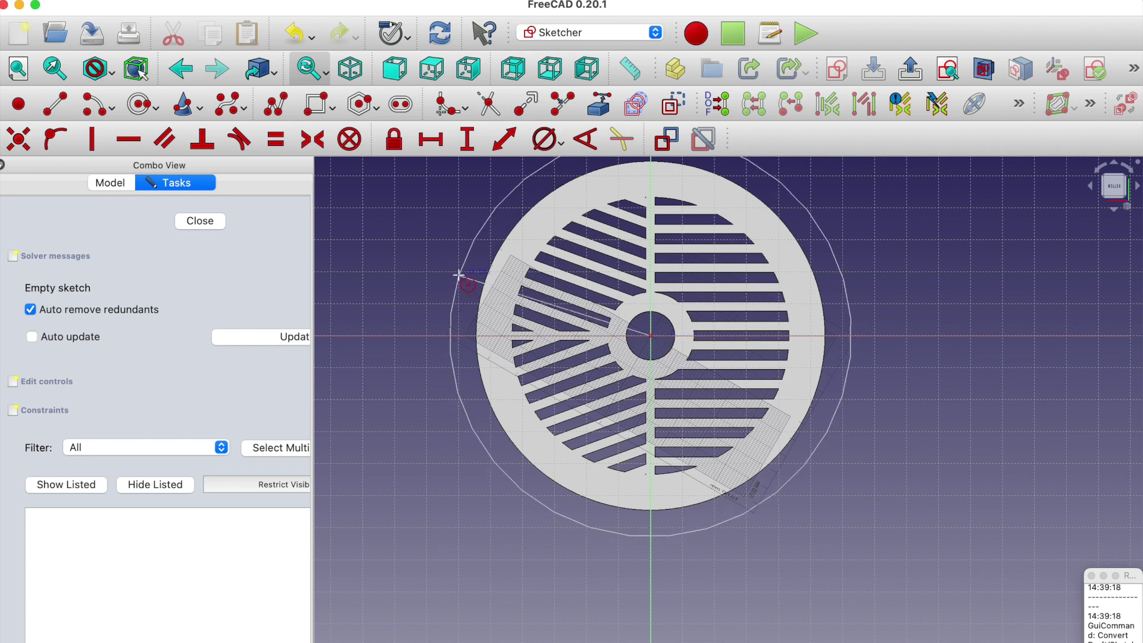
left_click(460, 275)
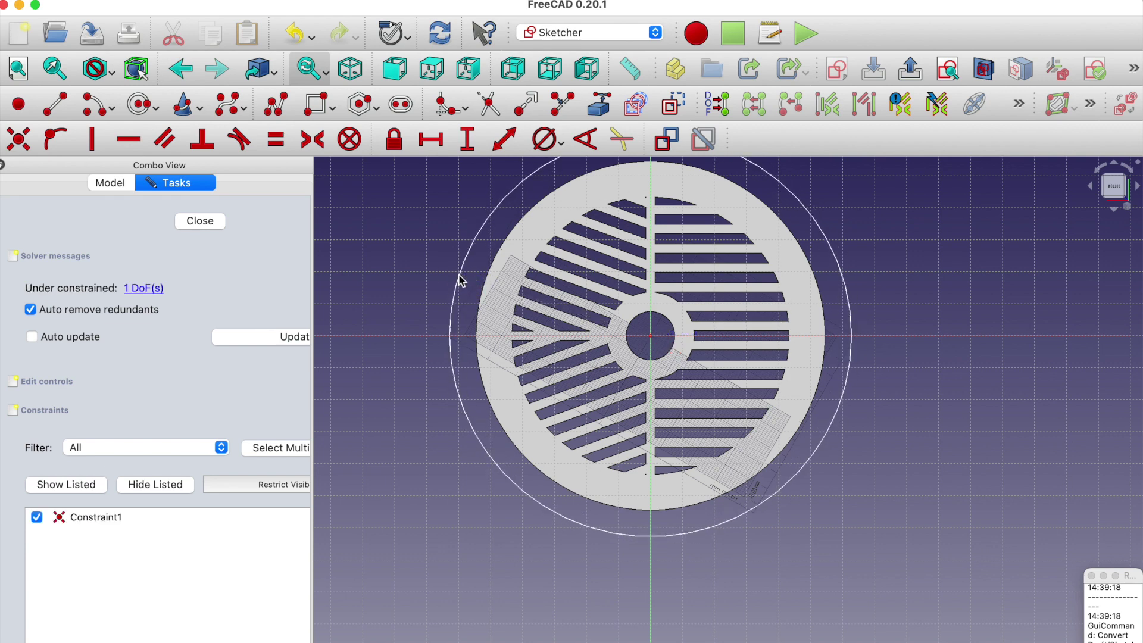
- Constrain the outer circle's diameter to 114 mm
left_click(562, 144)
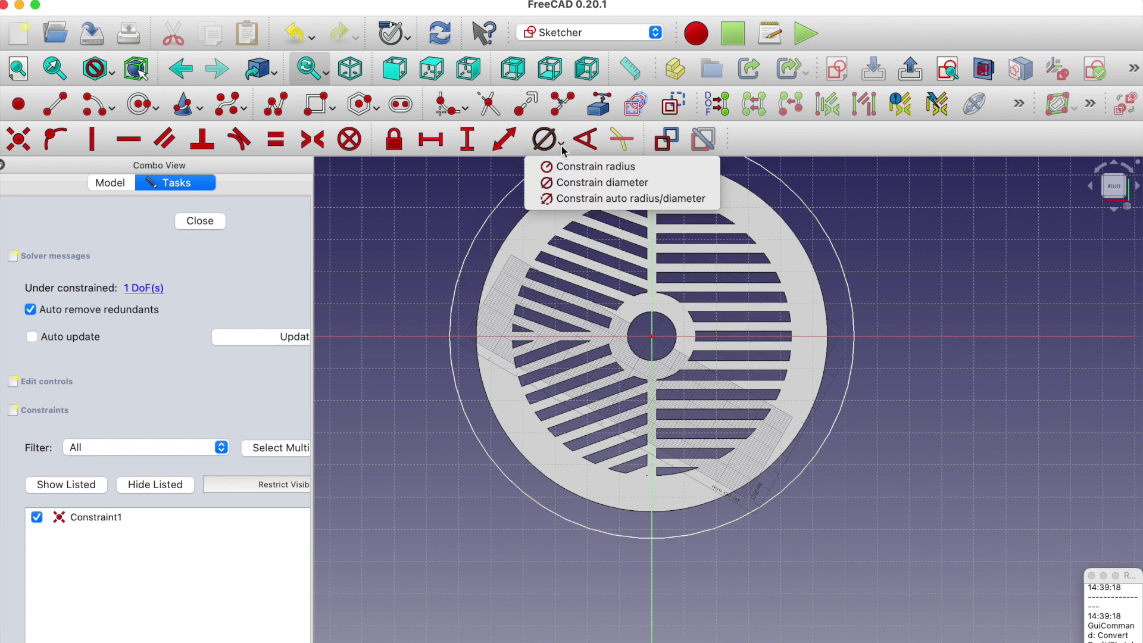
left_click(577, 182)
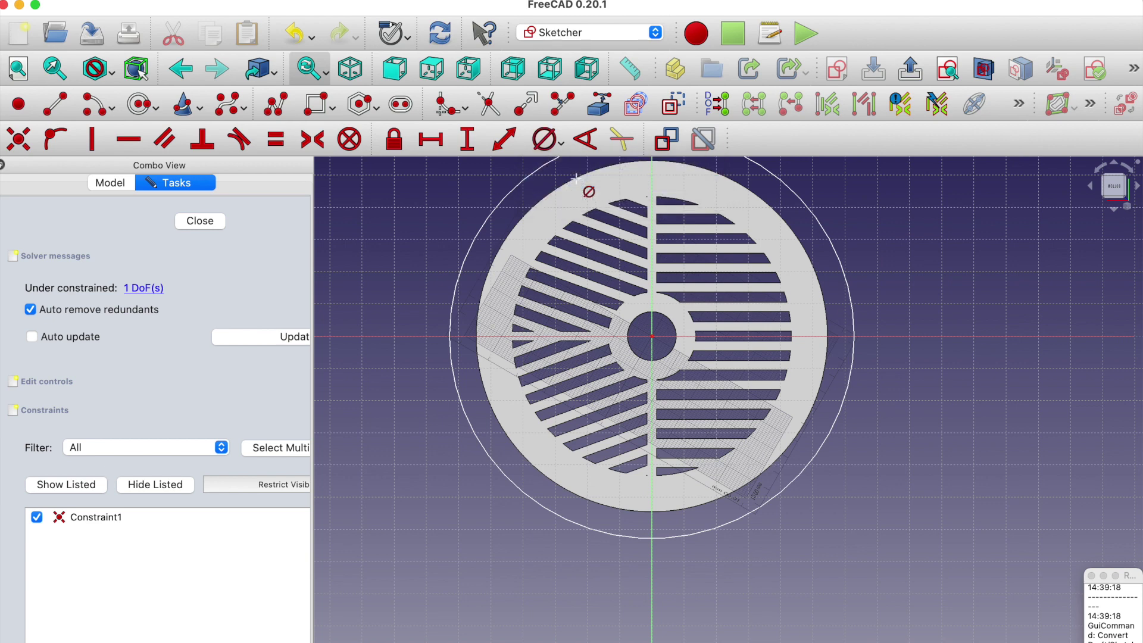
scroll(576, 178, "down", 6)
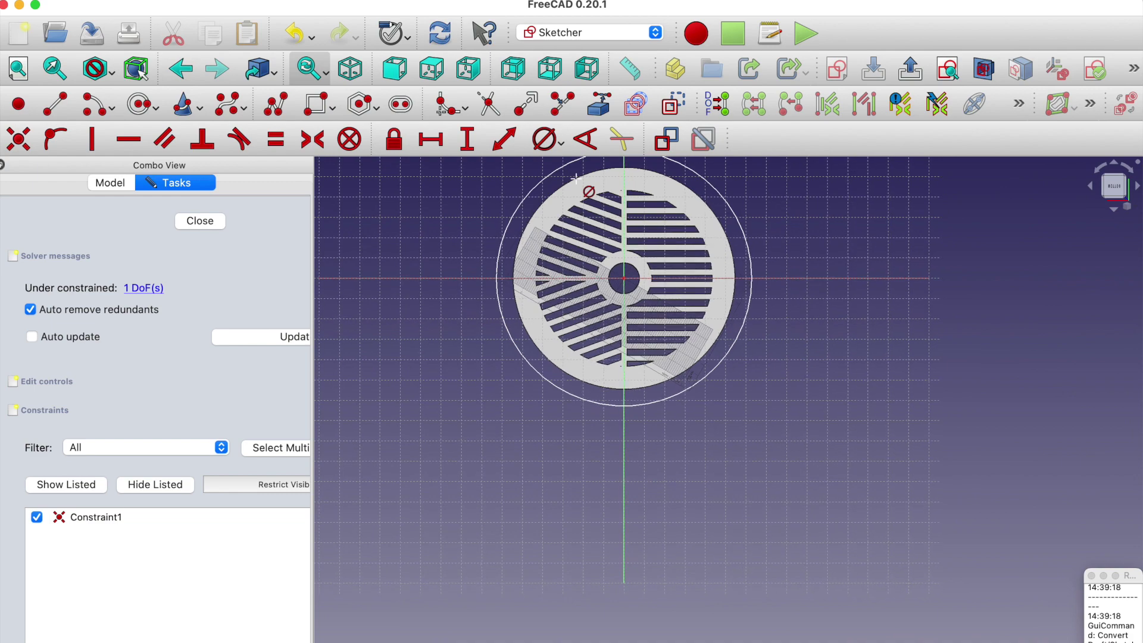
scroll(548, 167, "up", 5)
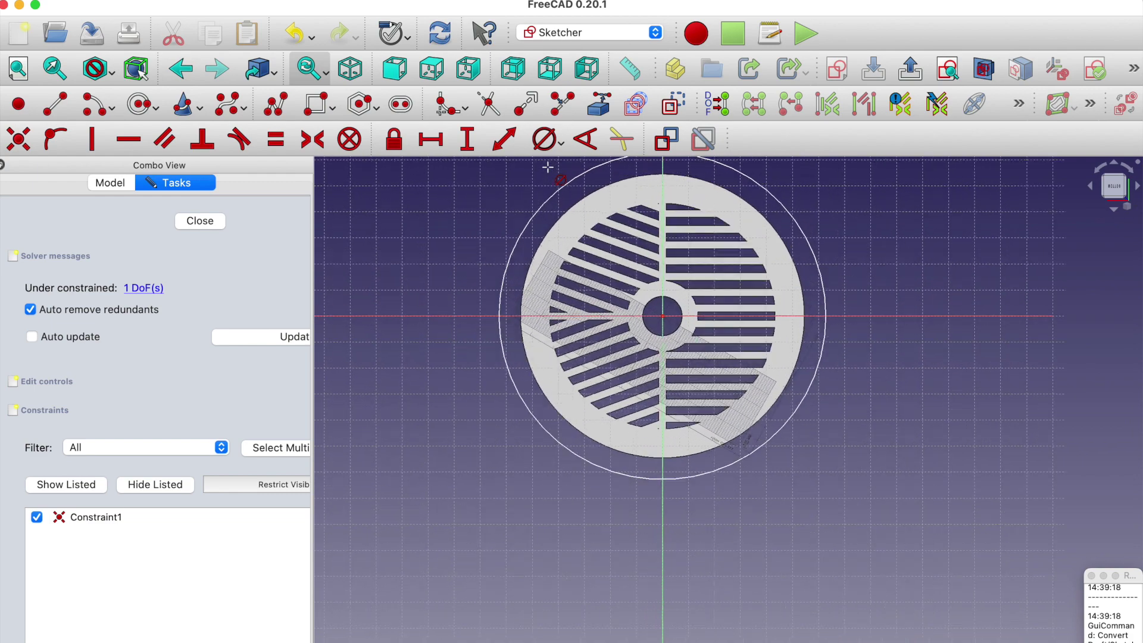
scroll(548, 168, "down", 2)
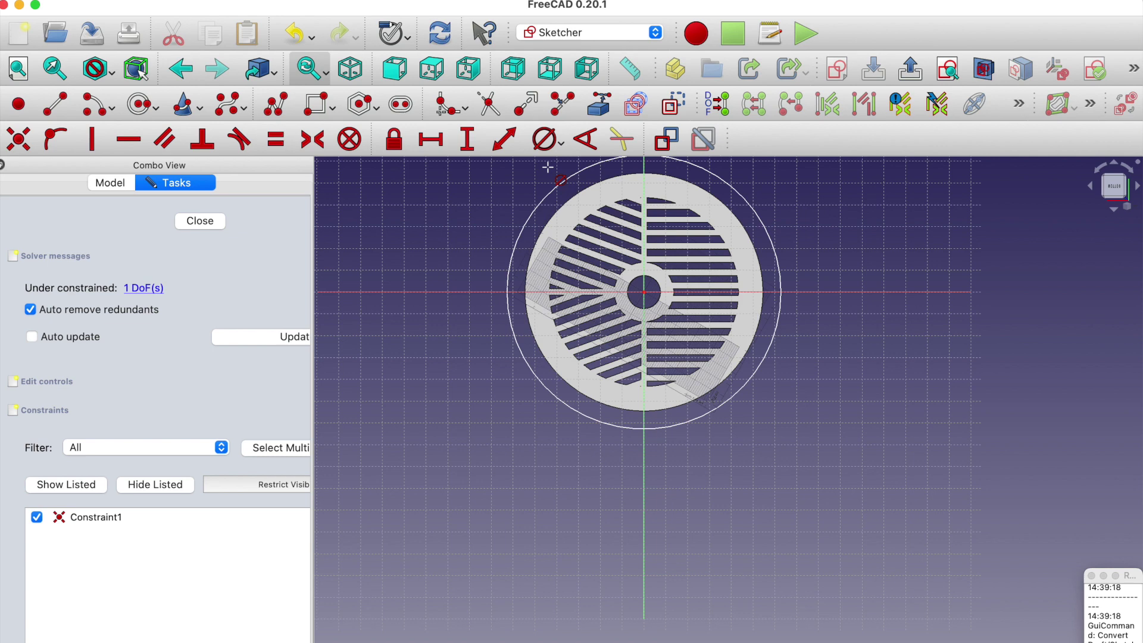
scroll(548, 167, "up", 2)
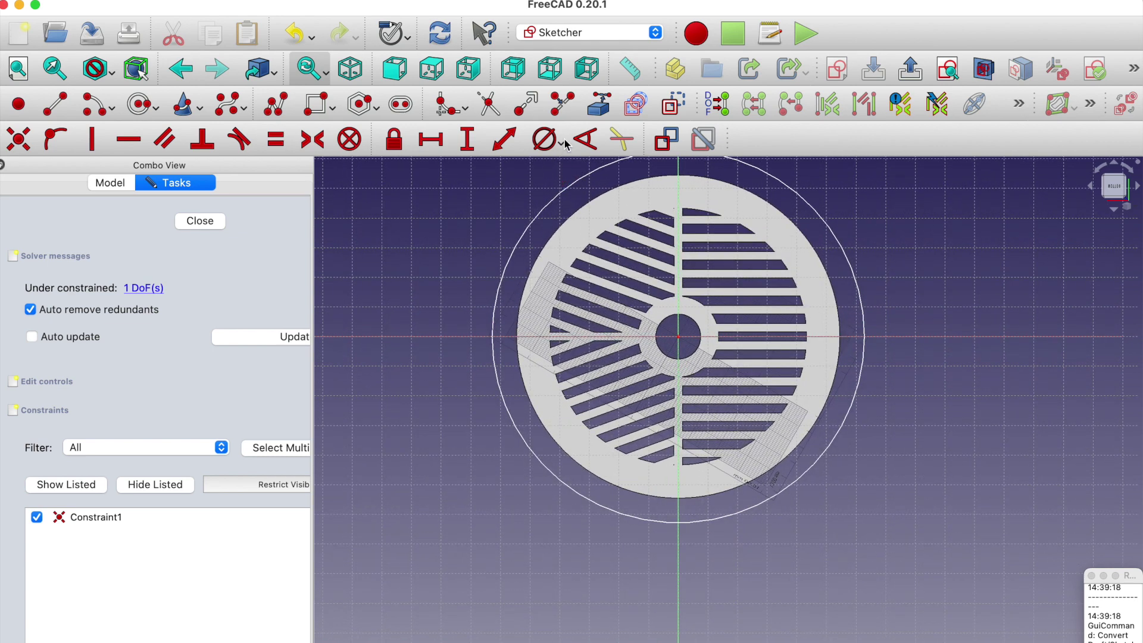
left_click(565, 144)
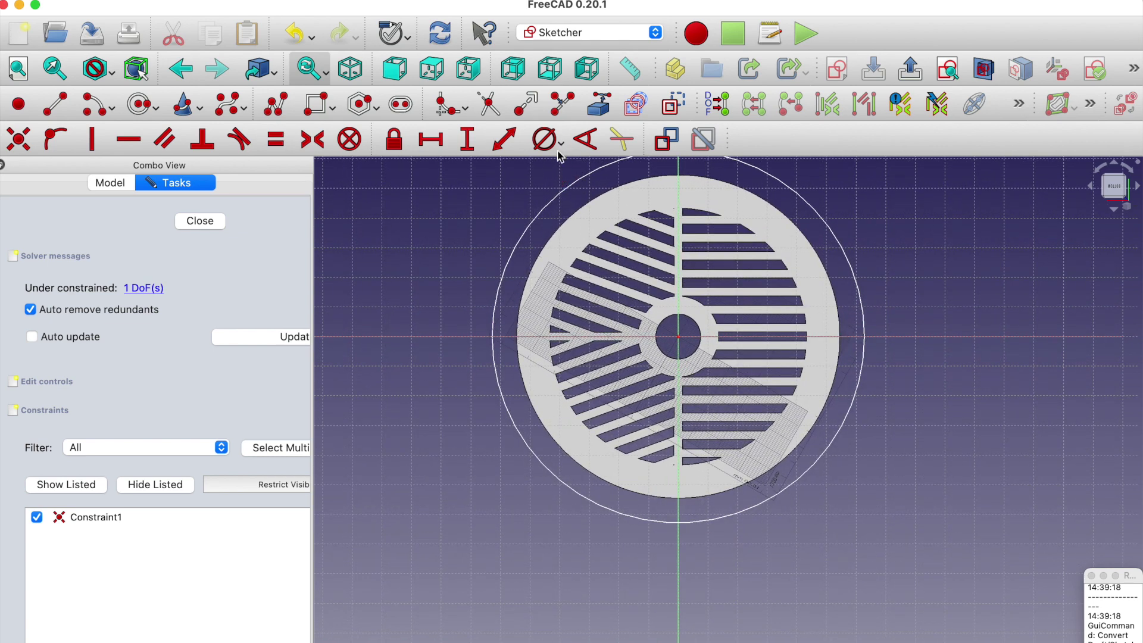
left_click(558, 194)
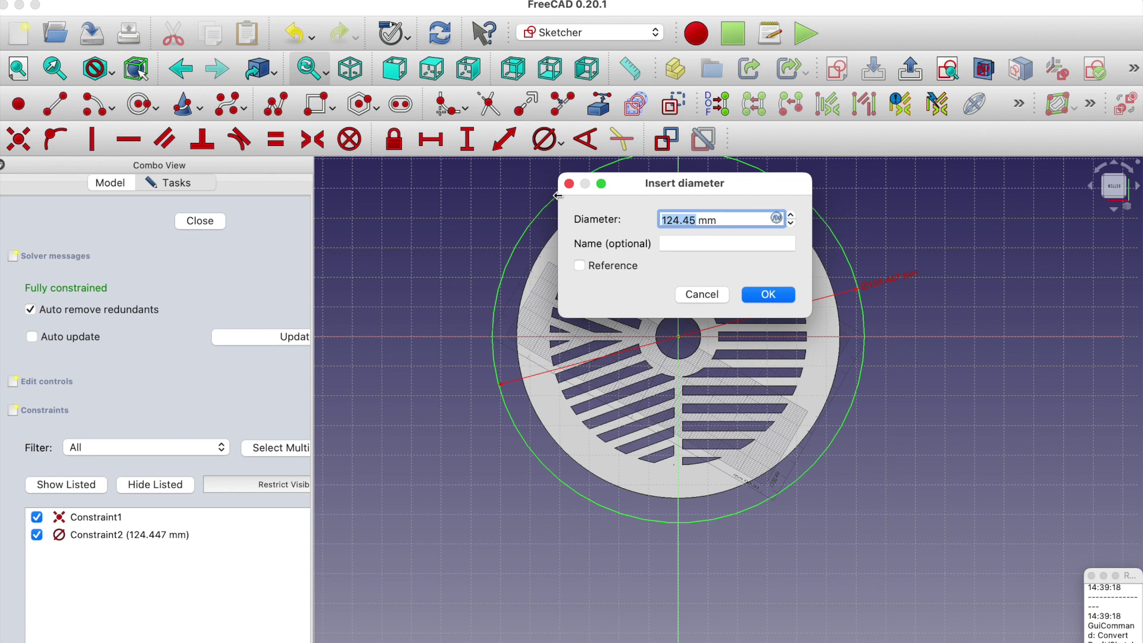
type("114")
key("Return")
scroll(560, 200, "up", 3)
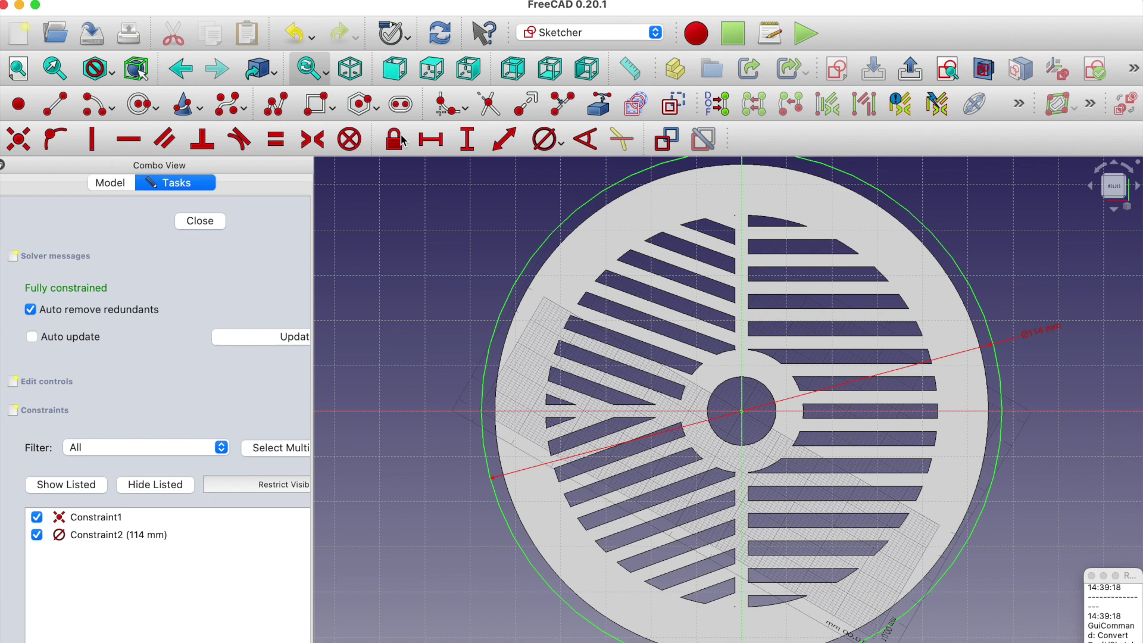
left_click(132, 106)
- Draw a second origin-centred circle inside the first and give it a 108 mm diameter
left_click(742, 411)
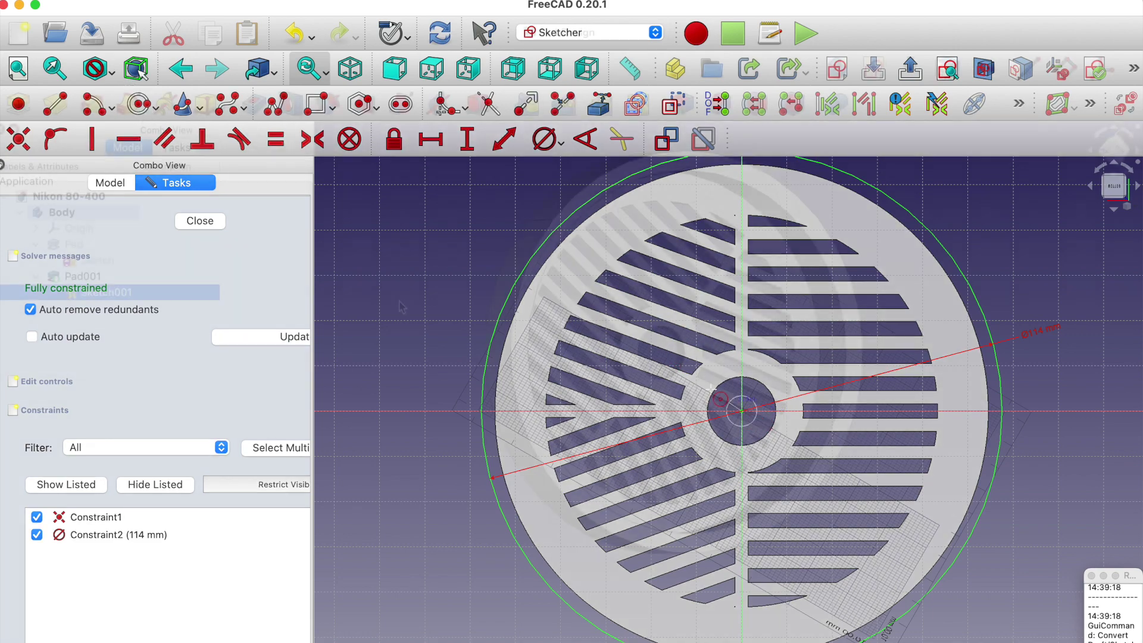
left_click(514, 341)
scroll(668, 331, "up", 3)
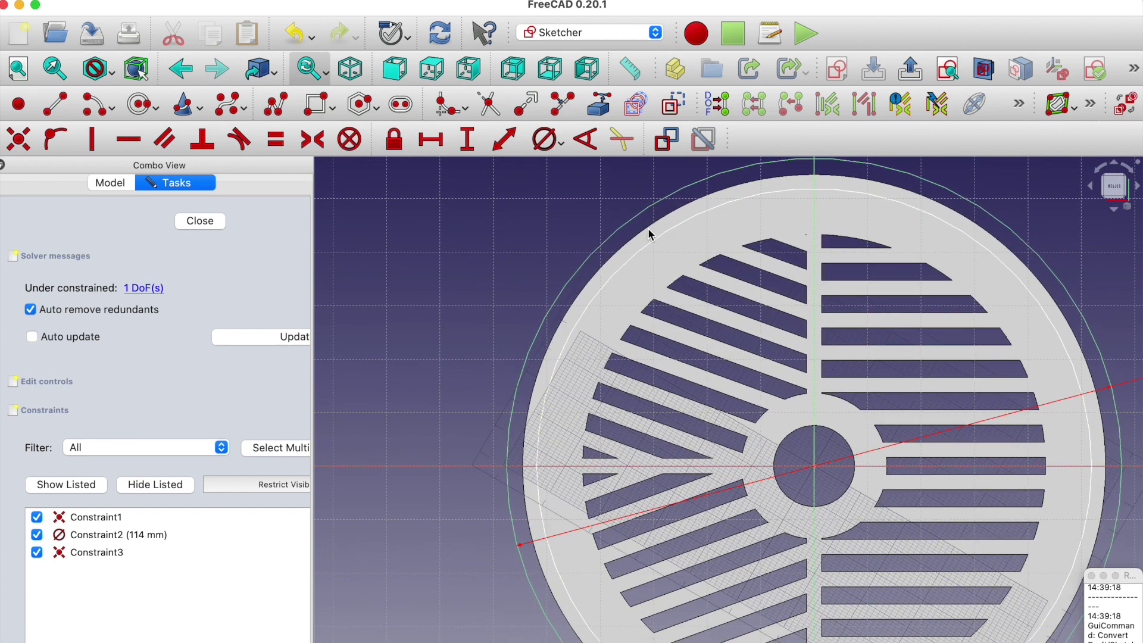
scroll(647, 235, "up", 3)
scroll(638, 245, "down", 2)
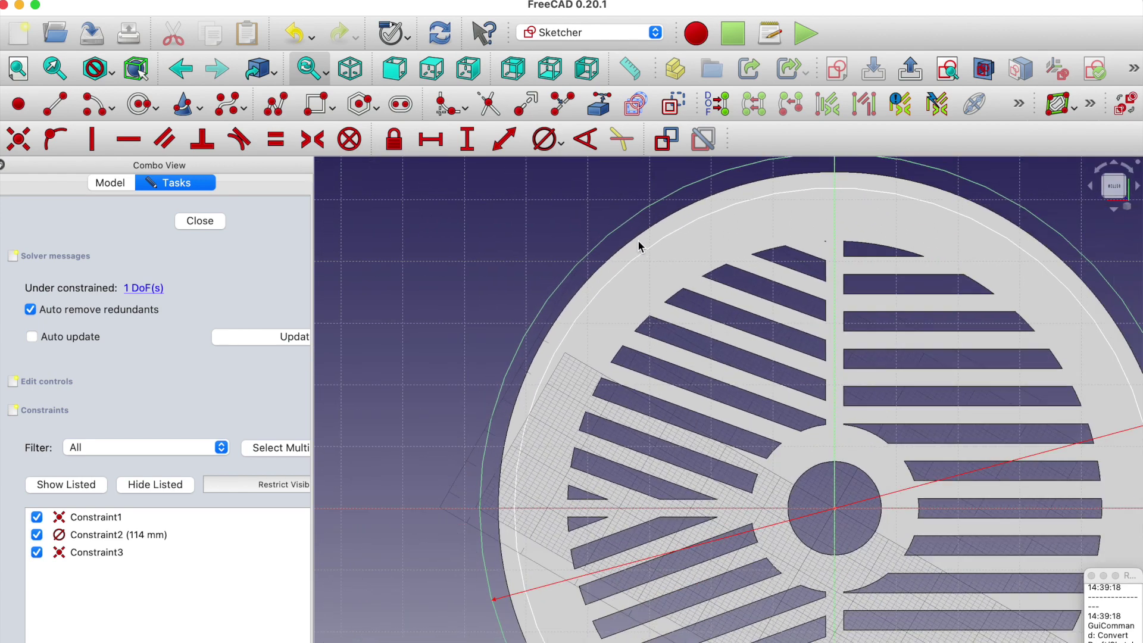
left_click(558, 149)
left_click(653, 246)
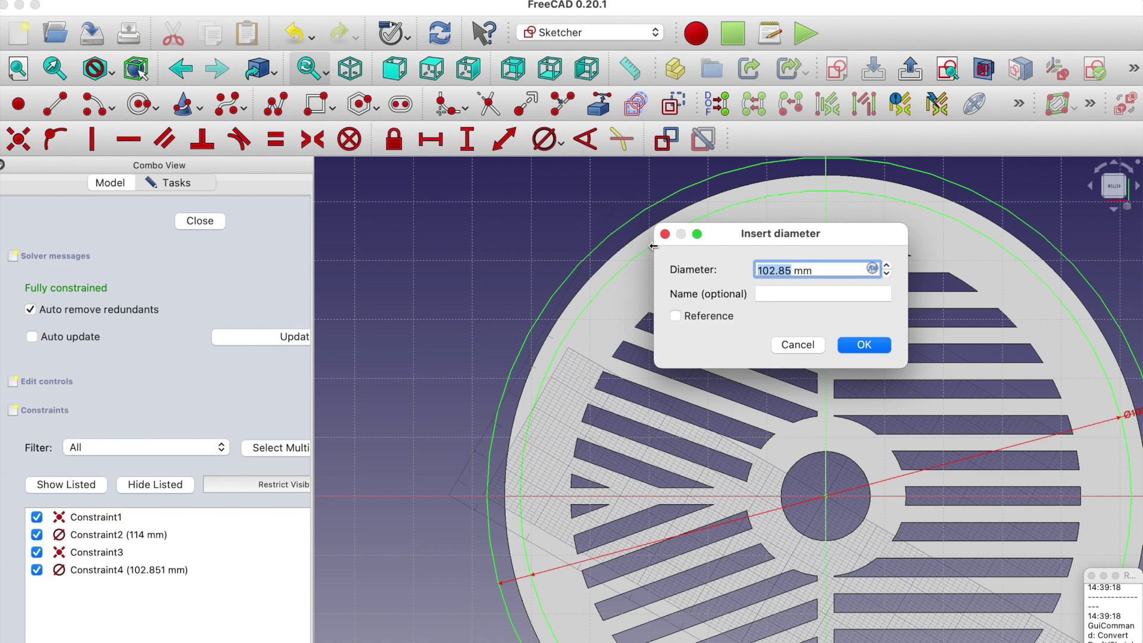
type("108")
key("Return")
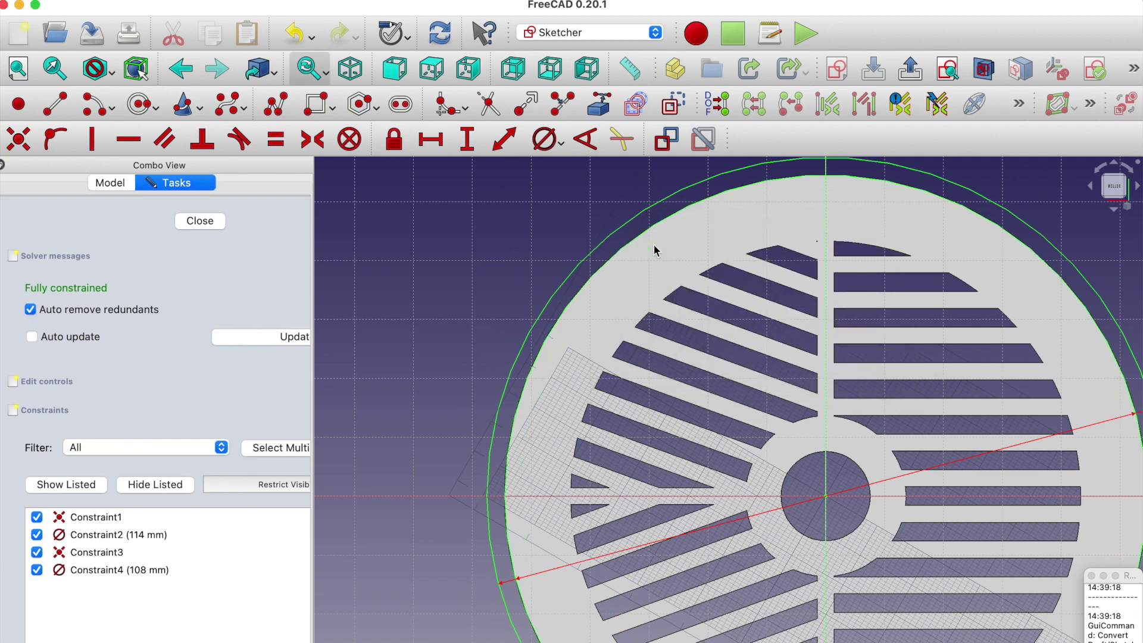
- Fit the sketch in view and move the Ø108 label clear of the Ø114 label
scroll(653, 250, "up", 5)
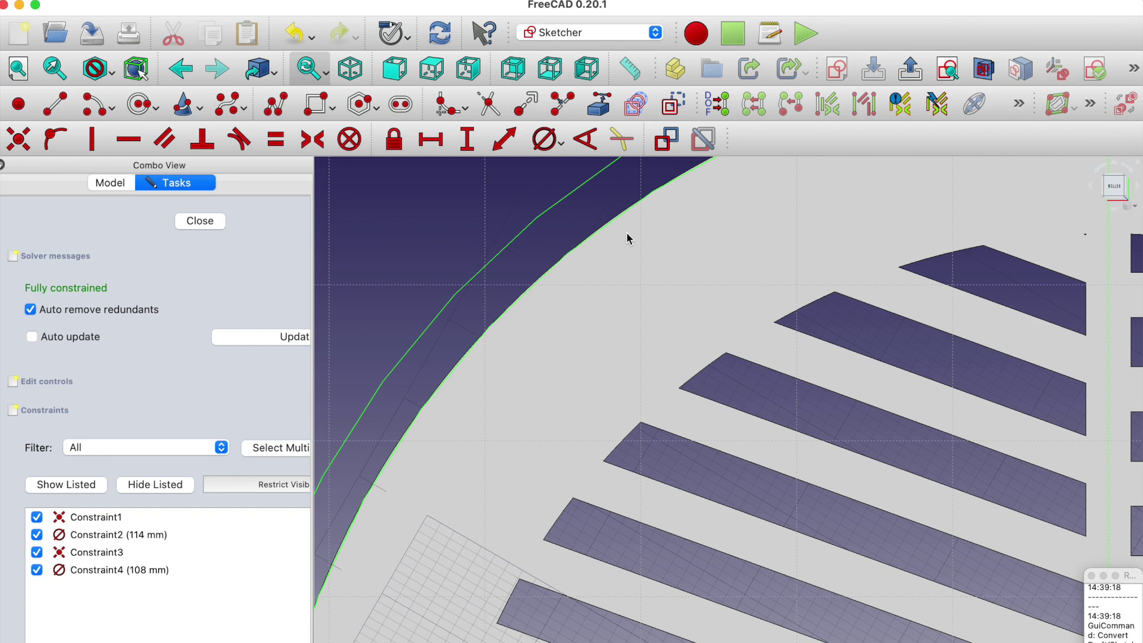
key("v")
key("f")
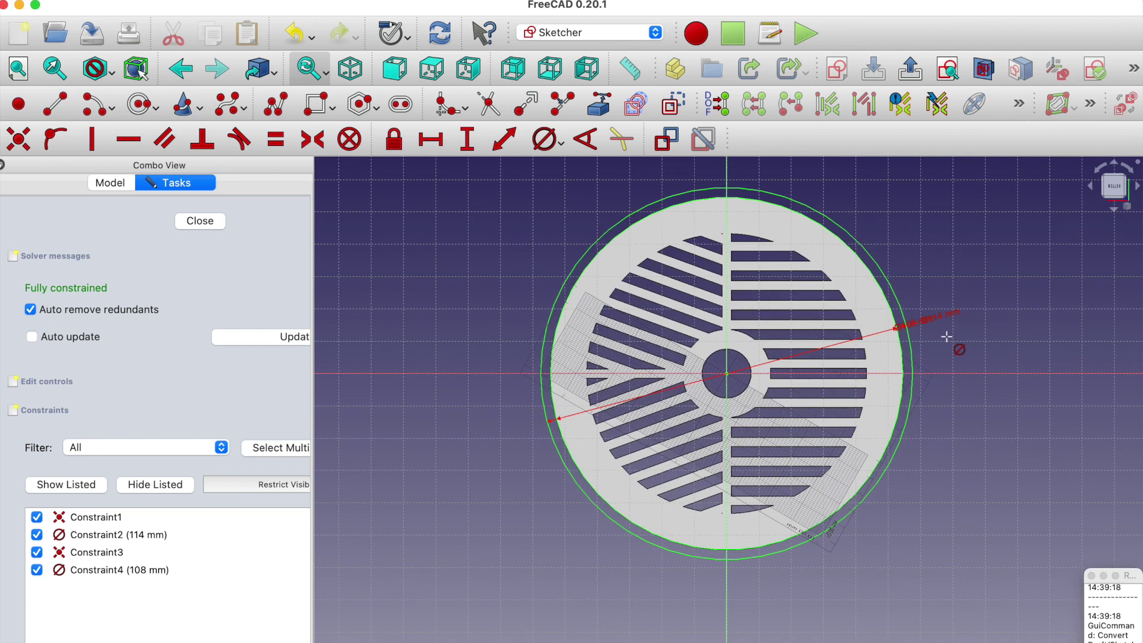
scroll(946, 336, "up", 1)
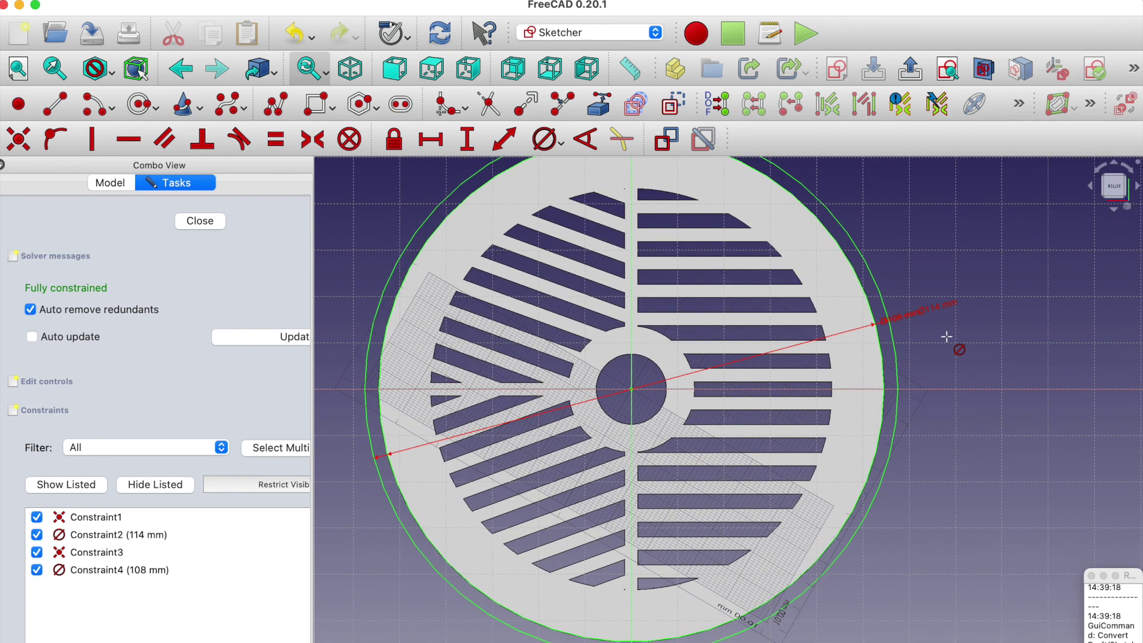
key("Escape")
left_click_drag(914, 316, 930, 257)
- Change the inner circle's diameter to 107.5 mm and finish the sketch
double_click(930, 257)
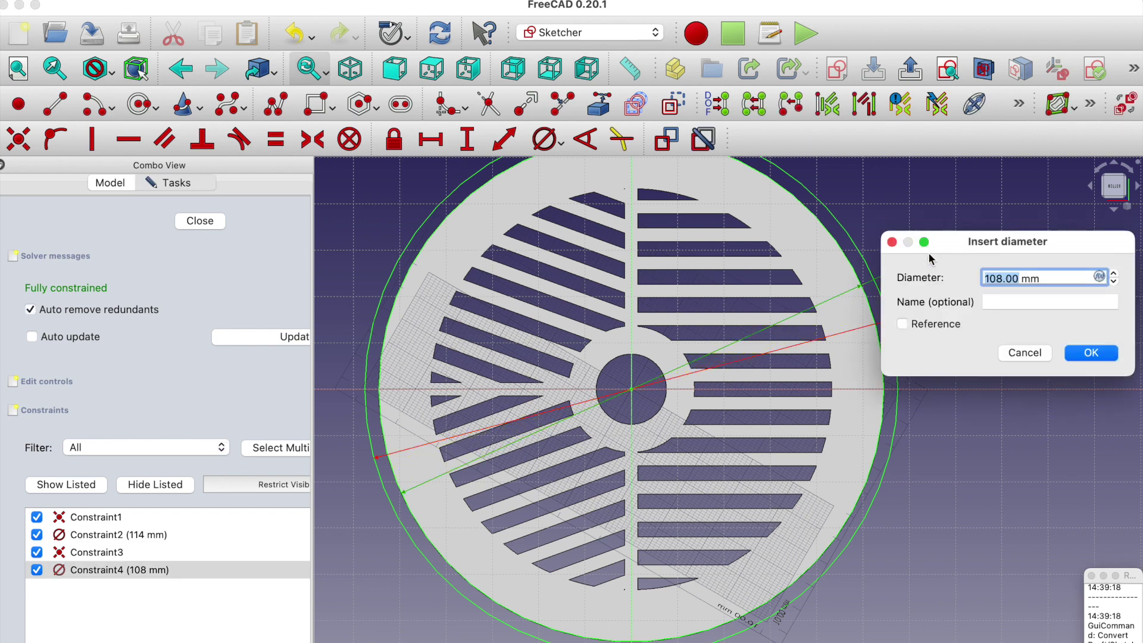
type("10.8")
key("BackSpace")
key("BackSpace")
key("BackSpace")
type("08.5")
key("Return")
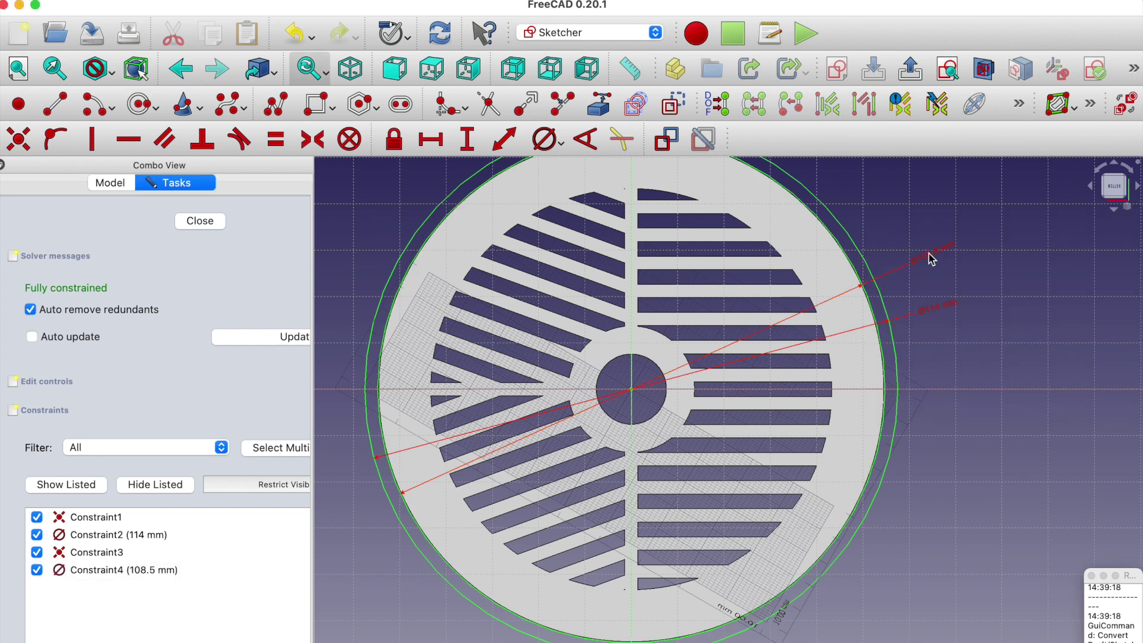
double_click(930, 260)
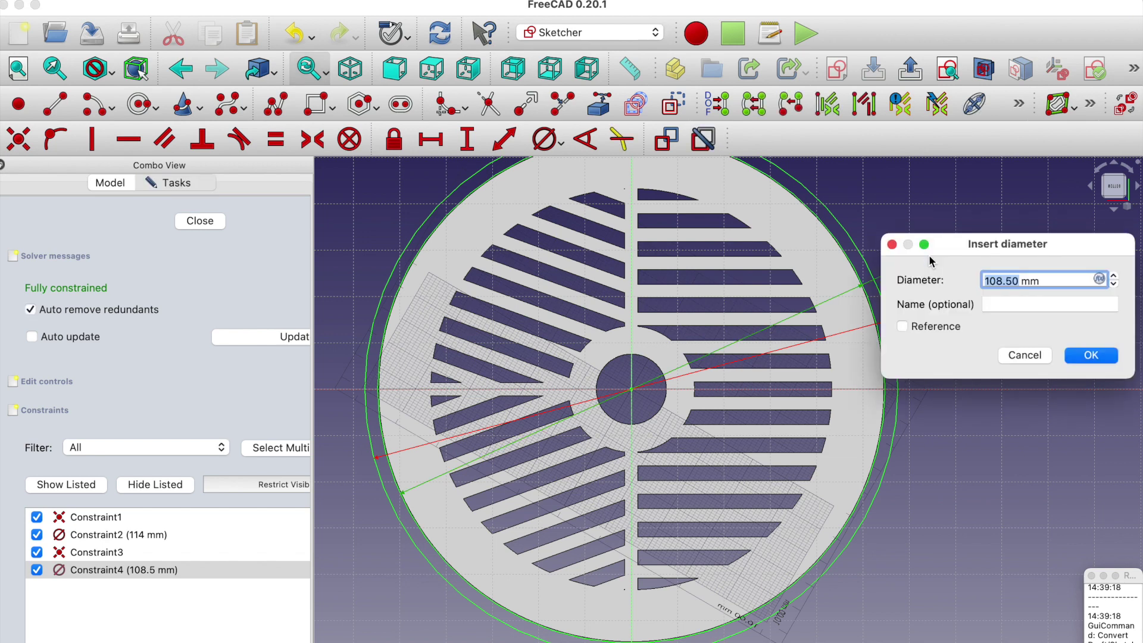
type("107.5")
key("Return")
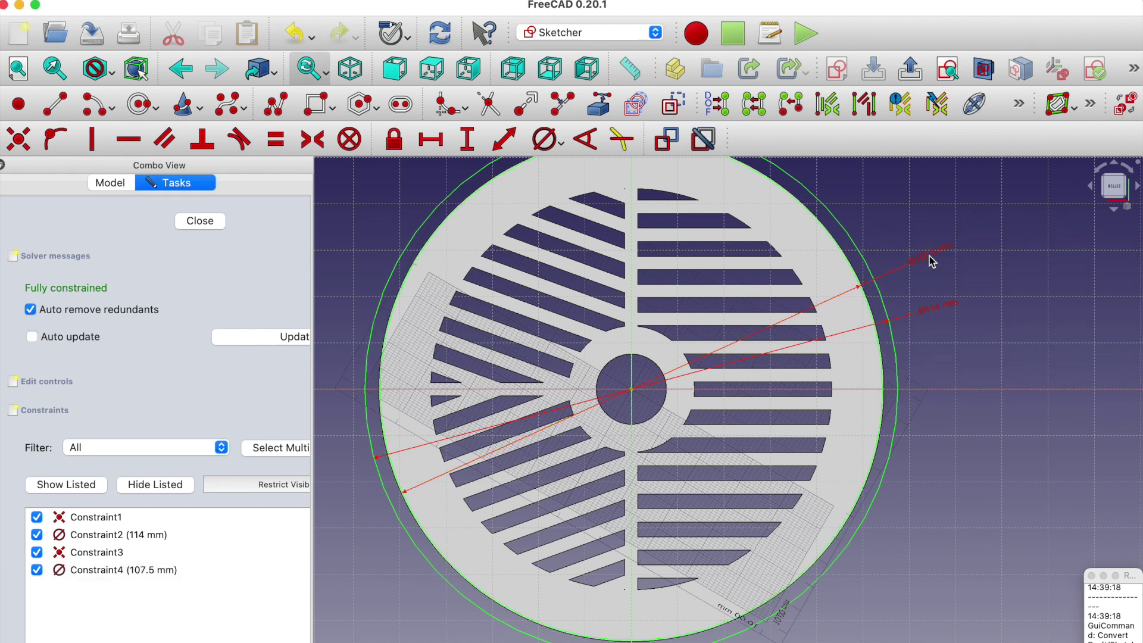
scroll(597, 253, "down", 1)
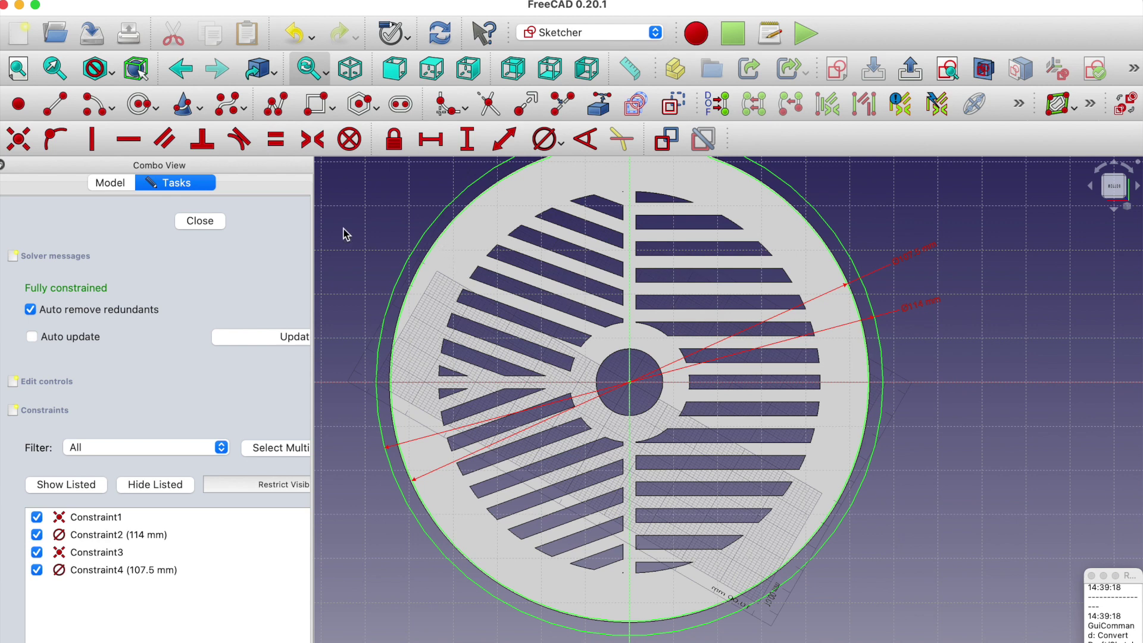
left_click(200, 221)
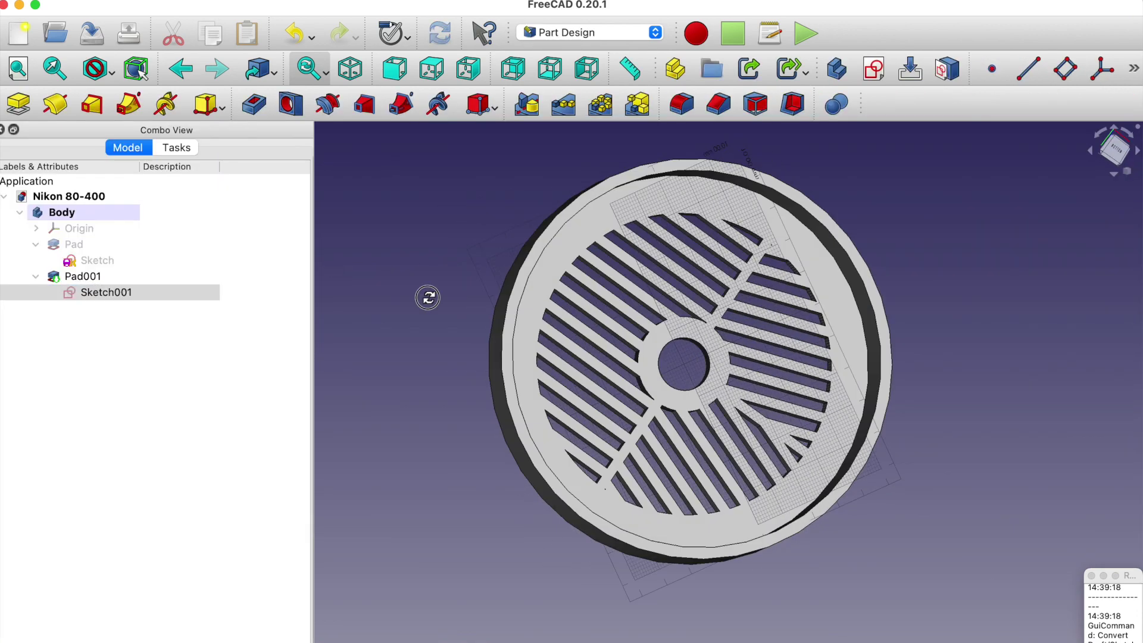
- Orbit and zoom around the disc and its raised rim, ending on the bottom view
middle_click_drag(429, 298, 388, 278)
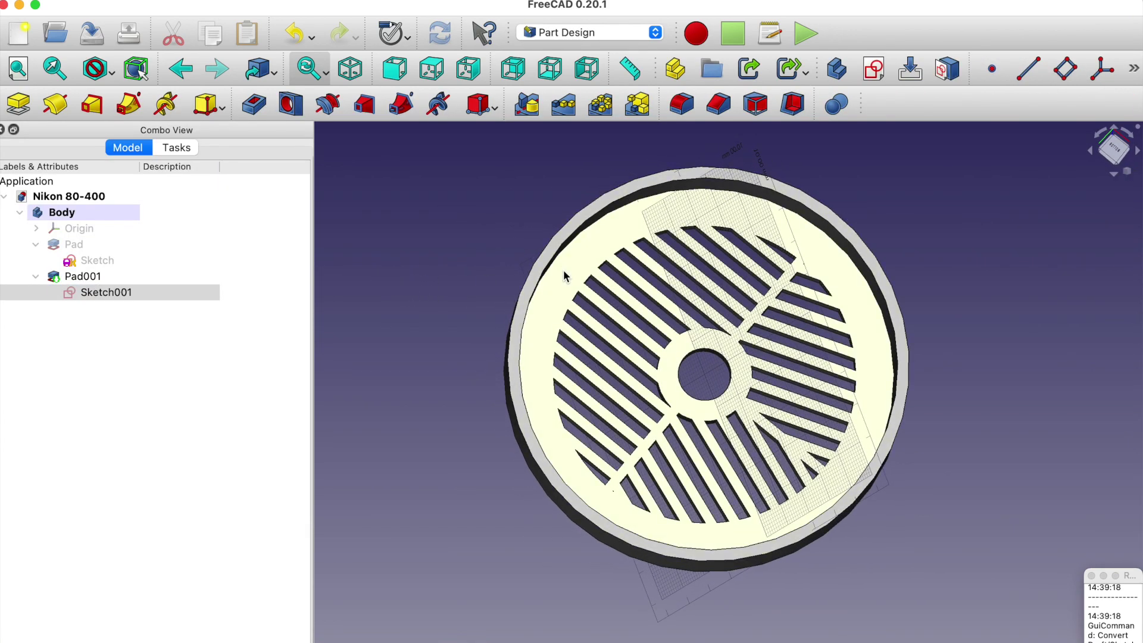
scroll(564, 275, "up", 4)
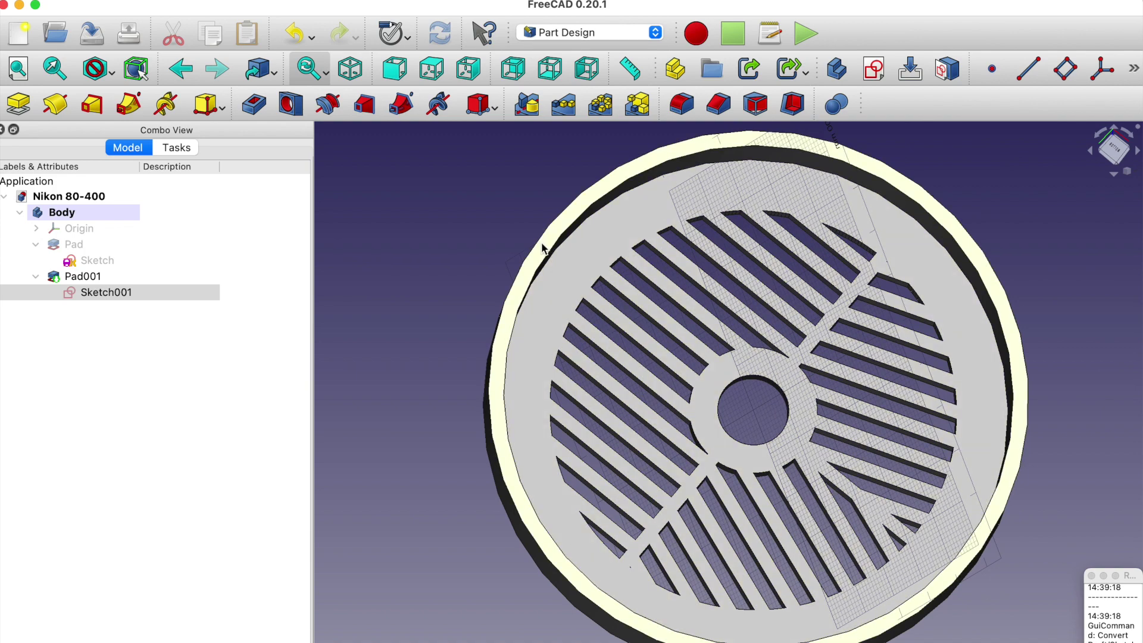
middle_click_drag(543, 256, 633, 259)
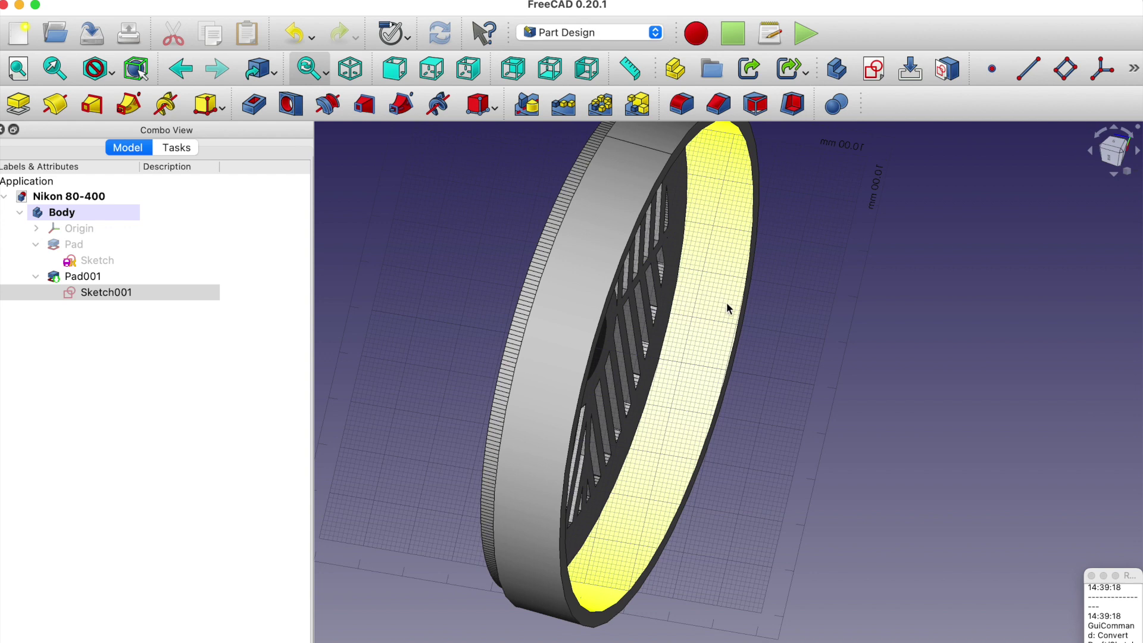
scroll(695, 320, "down", 3)
middle_click_drag(694, 320, 498, 319)
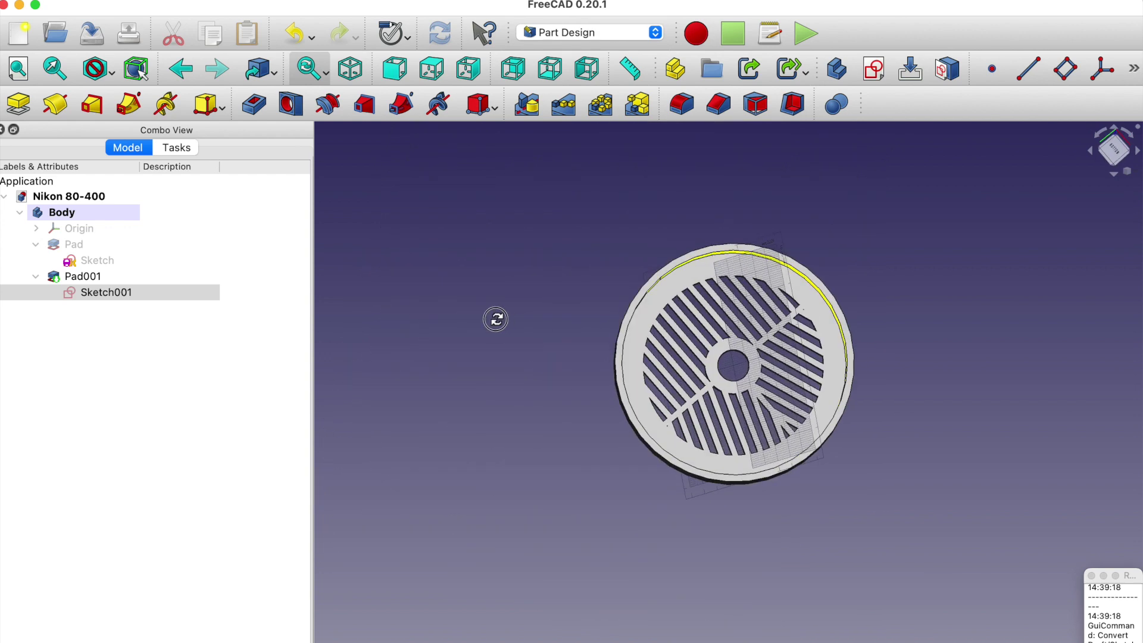
scroll(943, 349, "up", 3)
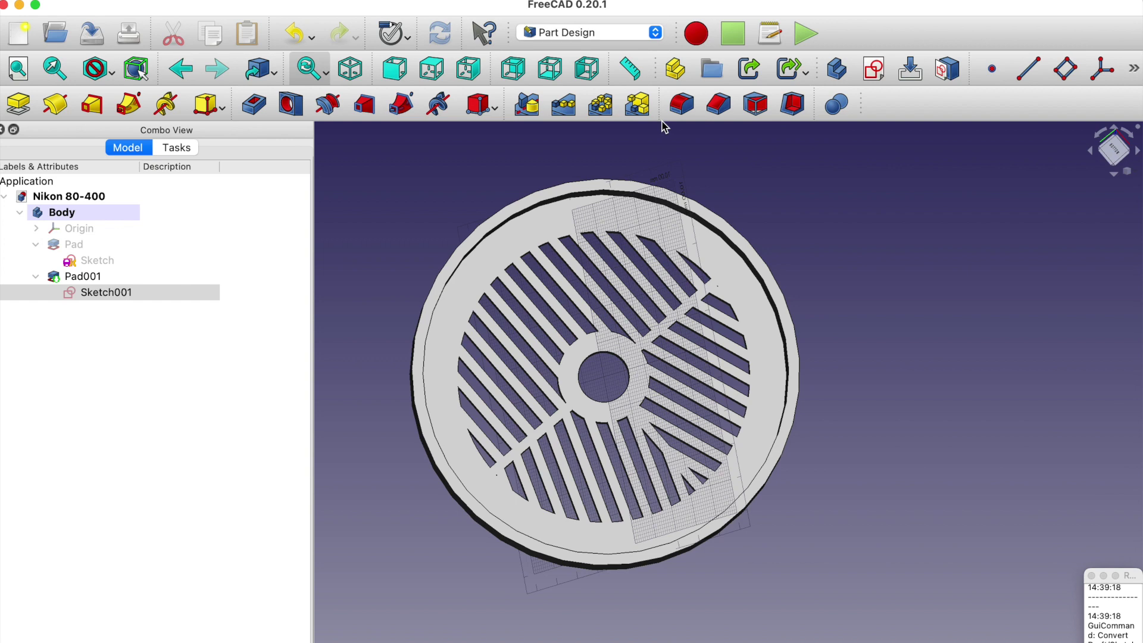
left_click(552, 70)
scroll(691, 312, "down", 3)
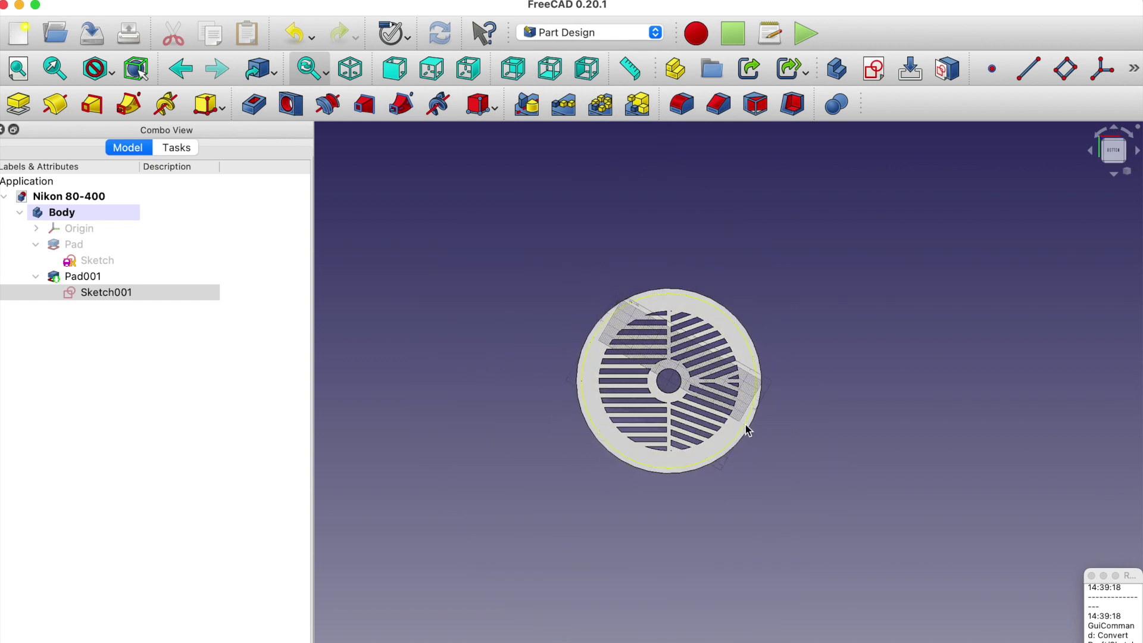
scroll(748, 429, "up", 2)
scroll(747, 428, "up", 1)
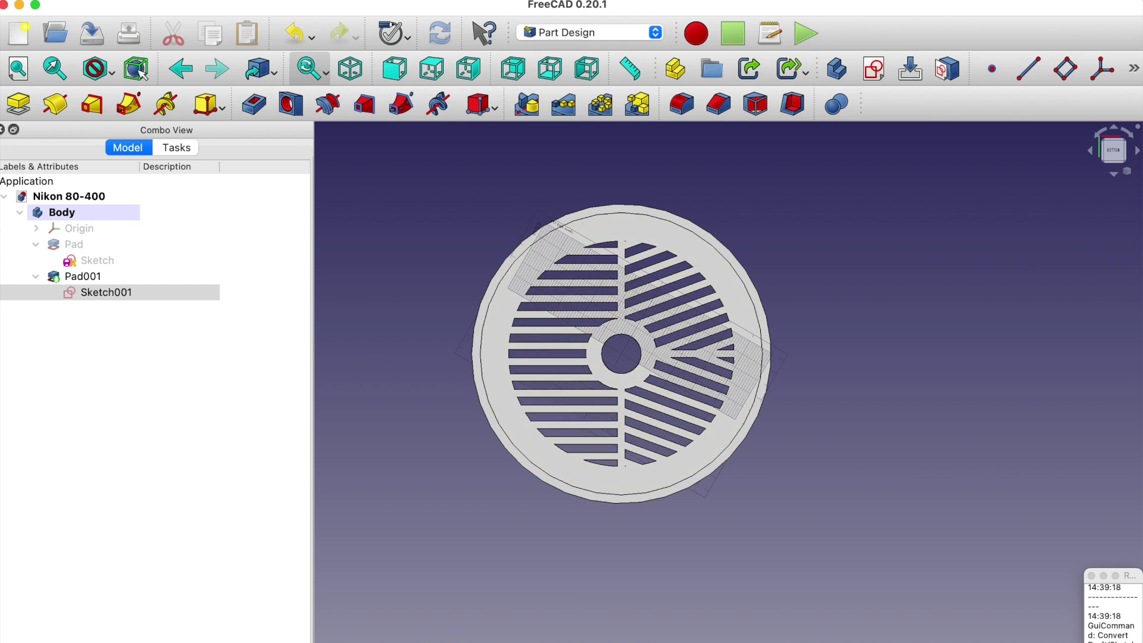
left_click(643, 36)
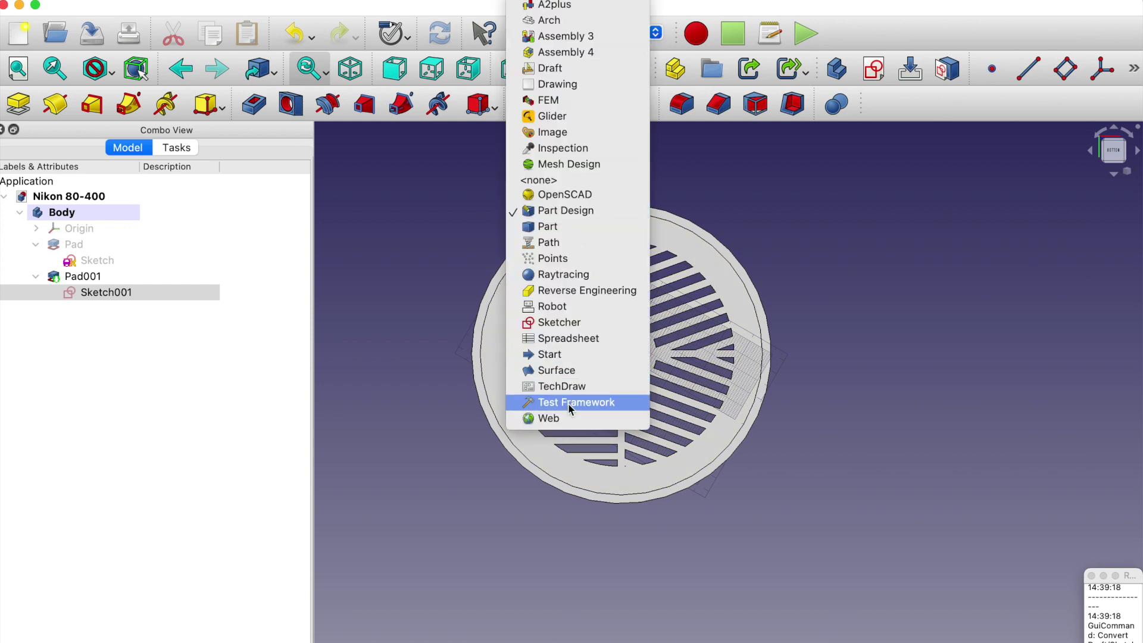
- Create a default A4 TechDraw page holding a view of the mask Body
left_click(570, 385)
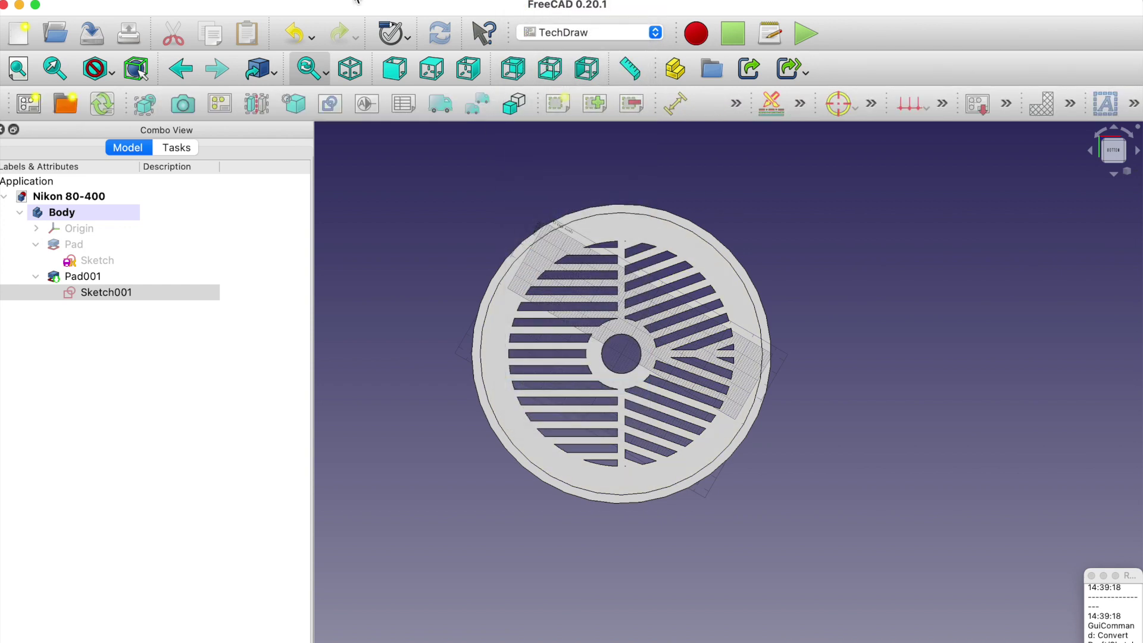
left_click(357, 1)
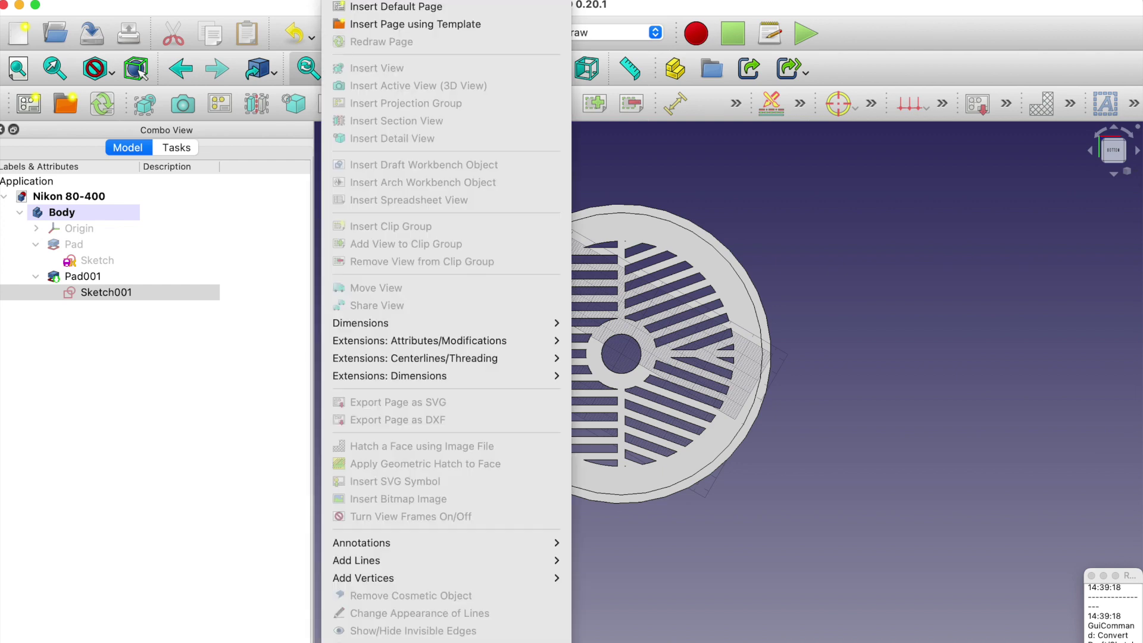
left_click(365, 8)
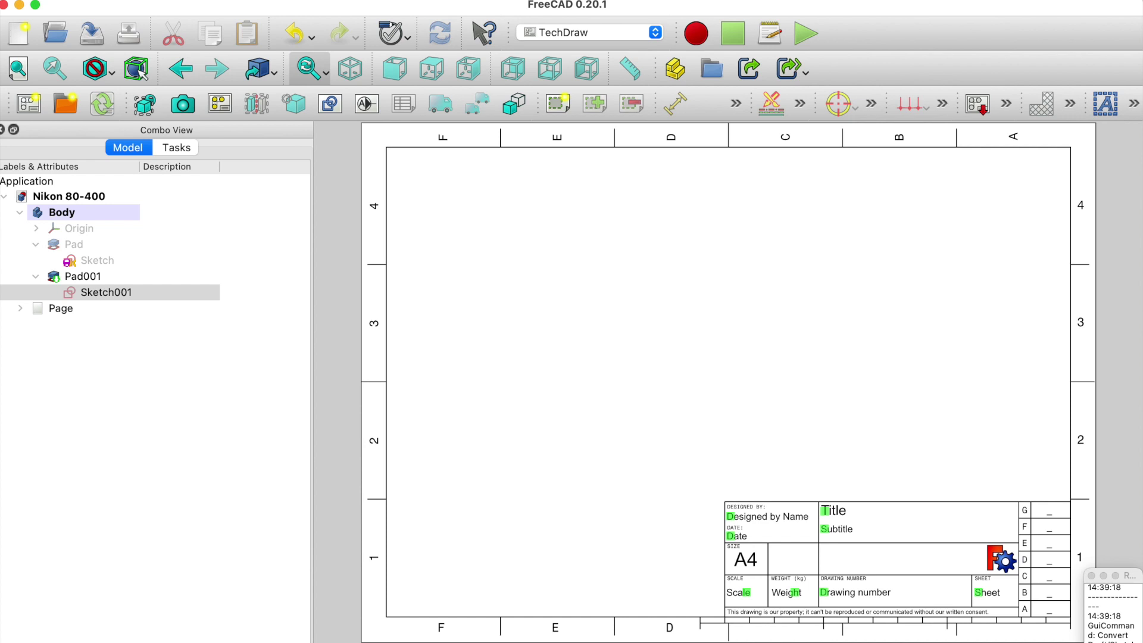
left_click(684, 637)
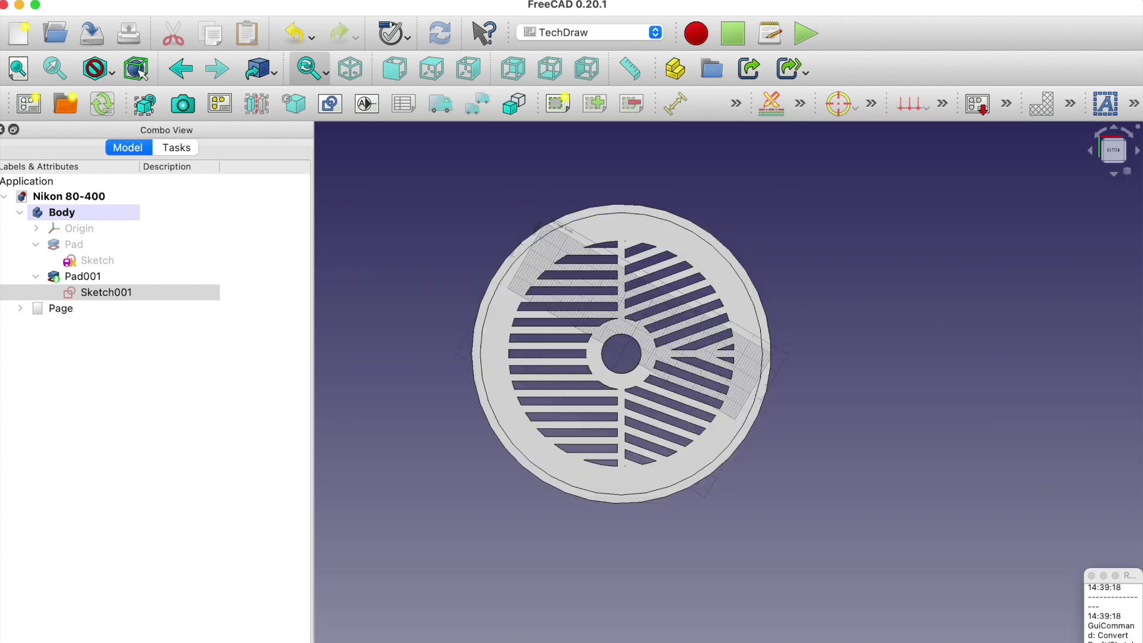
left_click(64, 214)
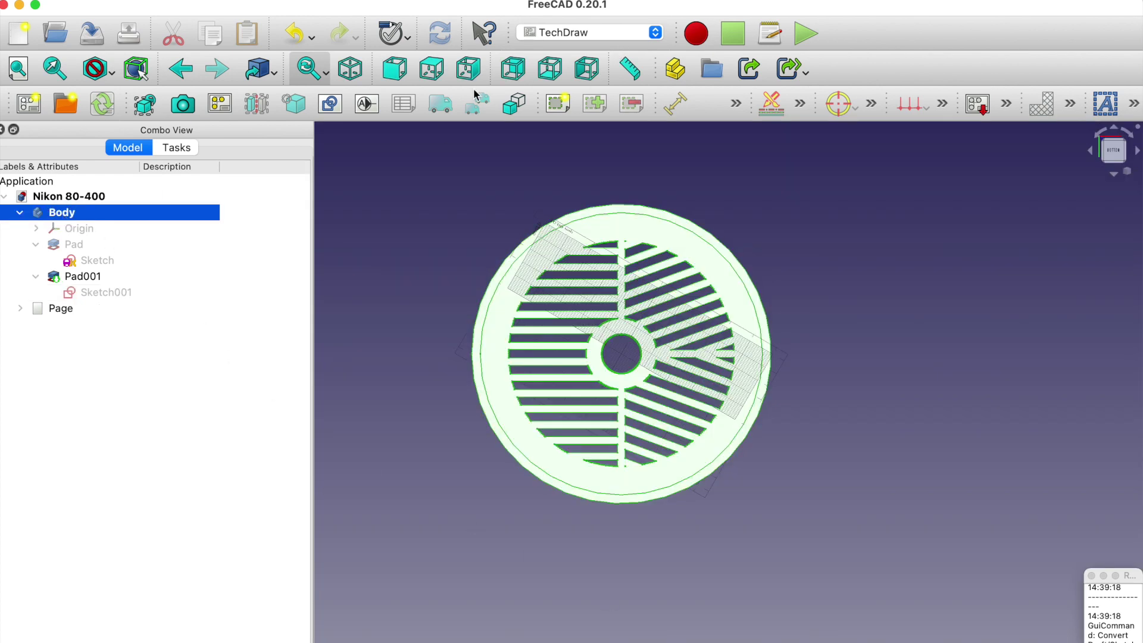
left_click(358, 0)
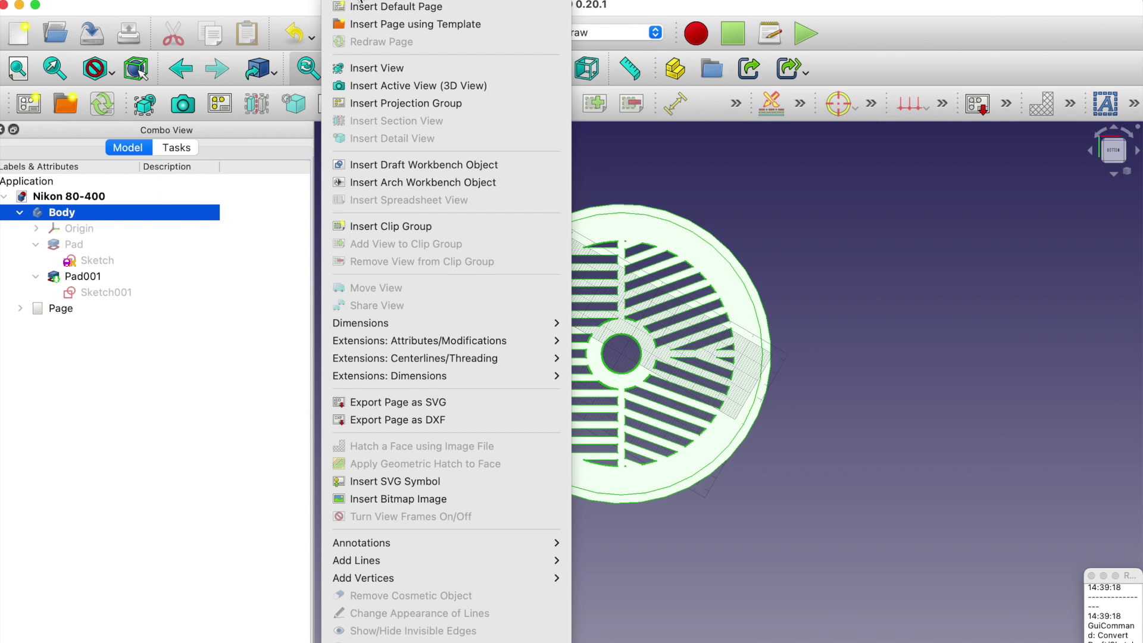
left_click(390, 68)
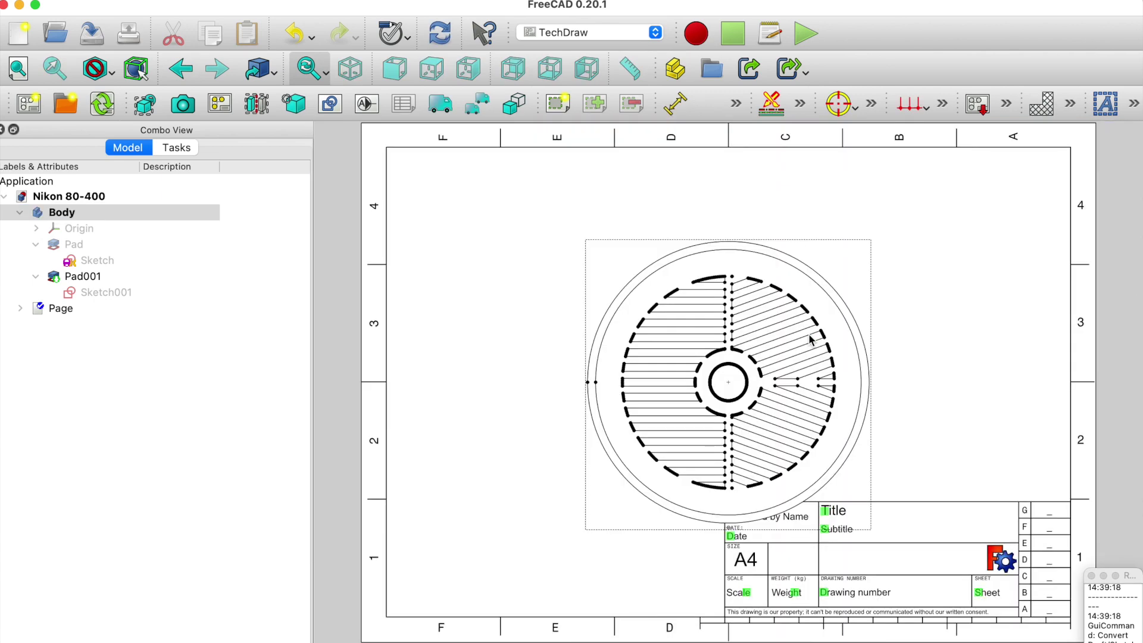
- Add a ϕ107.5 diameter dimension to the view's inner circle
left_click(803, 277)
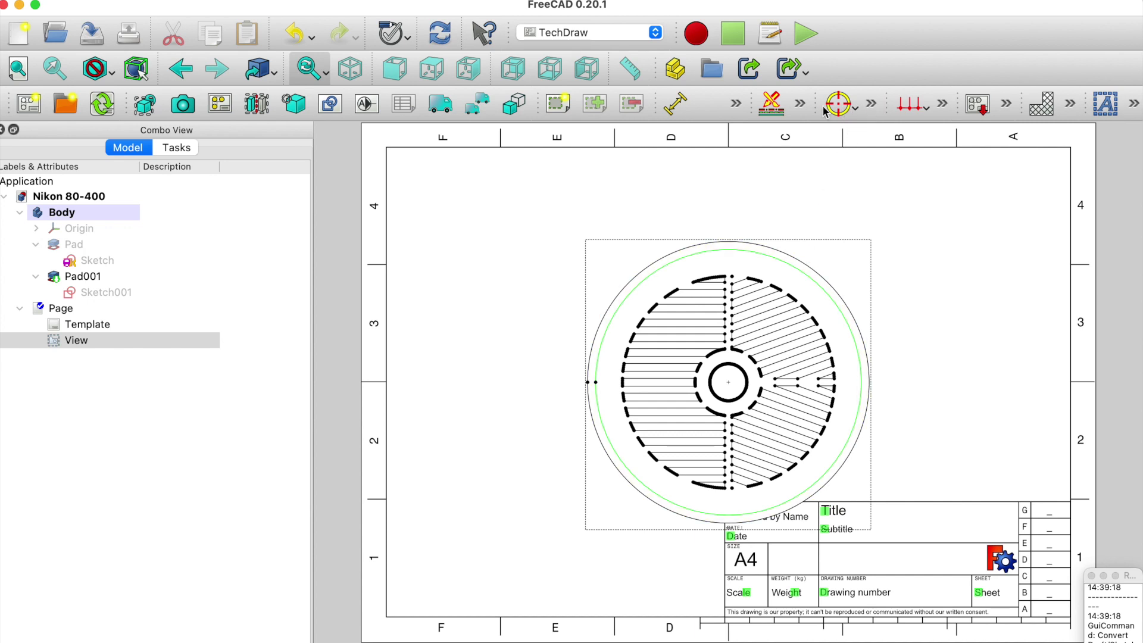
left_click(736, 104)
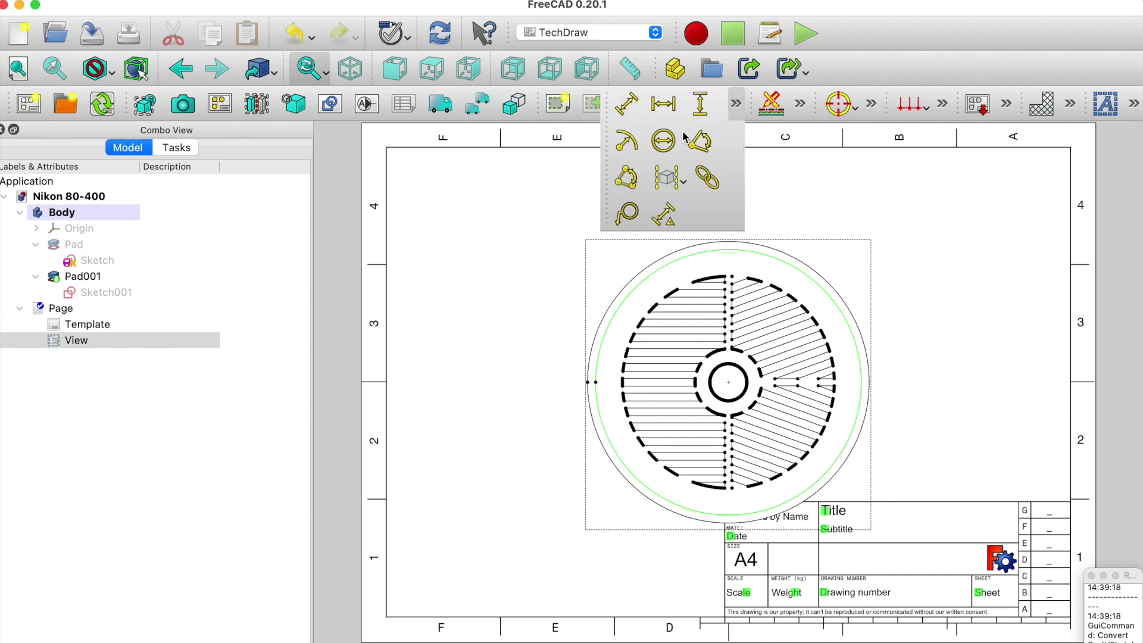
left_click(663, 142)
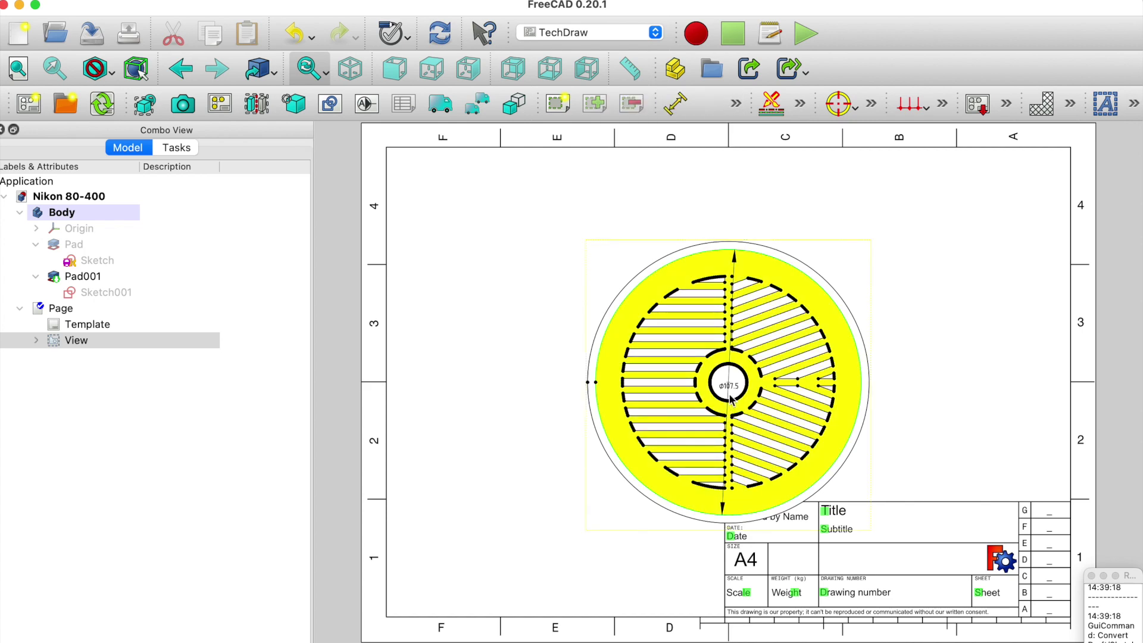
- Move the ϕ107.5 label outside and add a ϕ114 dimension to the outer circle
left_click_drag(729, 386, 866, 238)
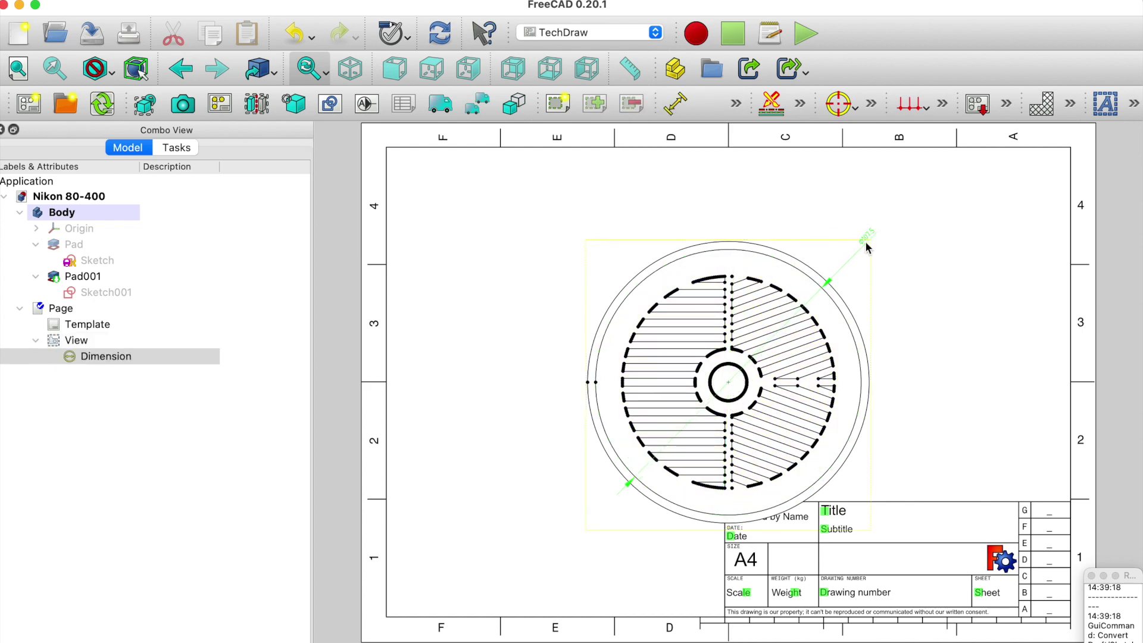
scroll(865, 242, "up", 2)
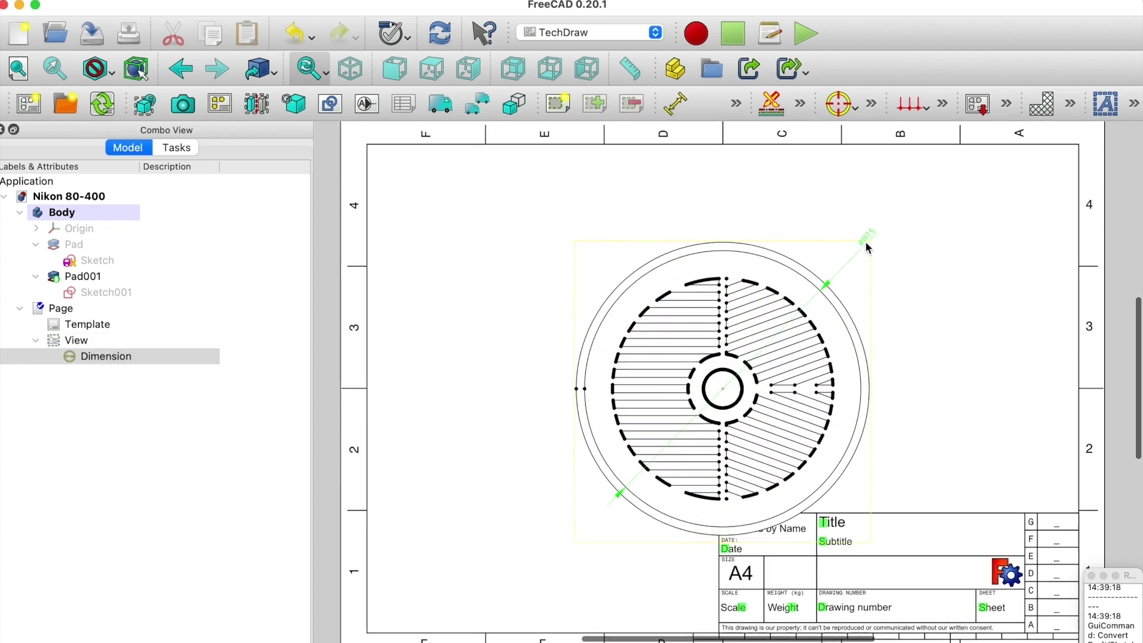
left_click(758, 250)
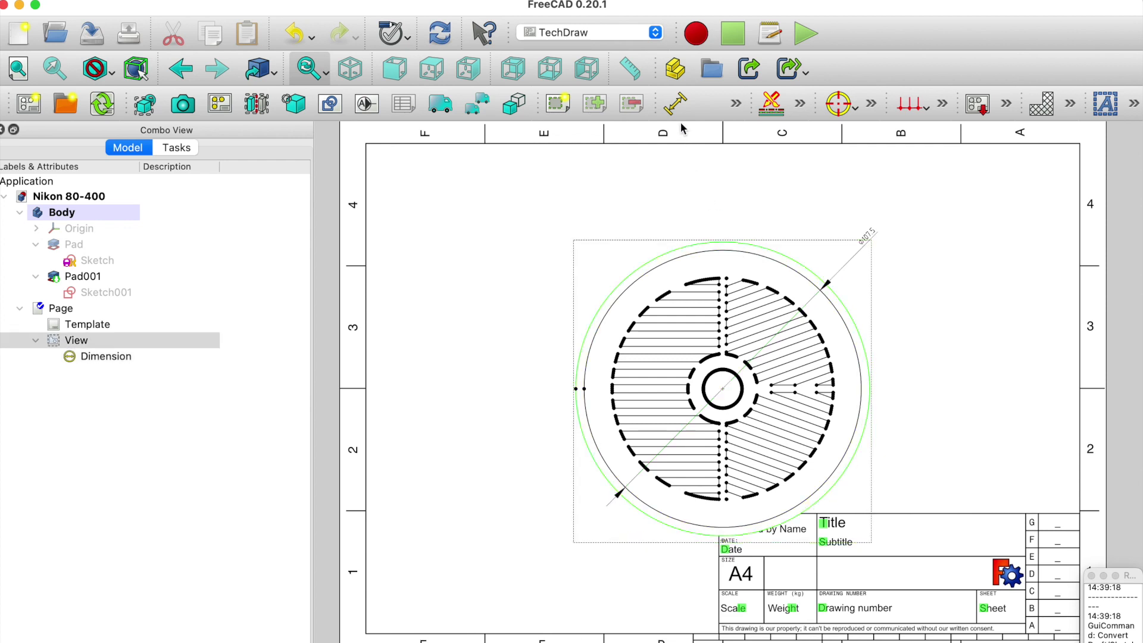
left_click(737, 103)
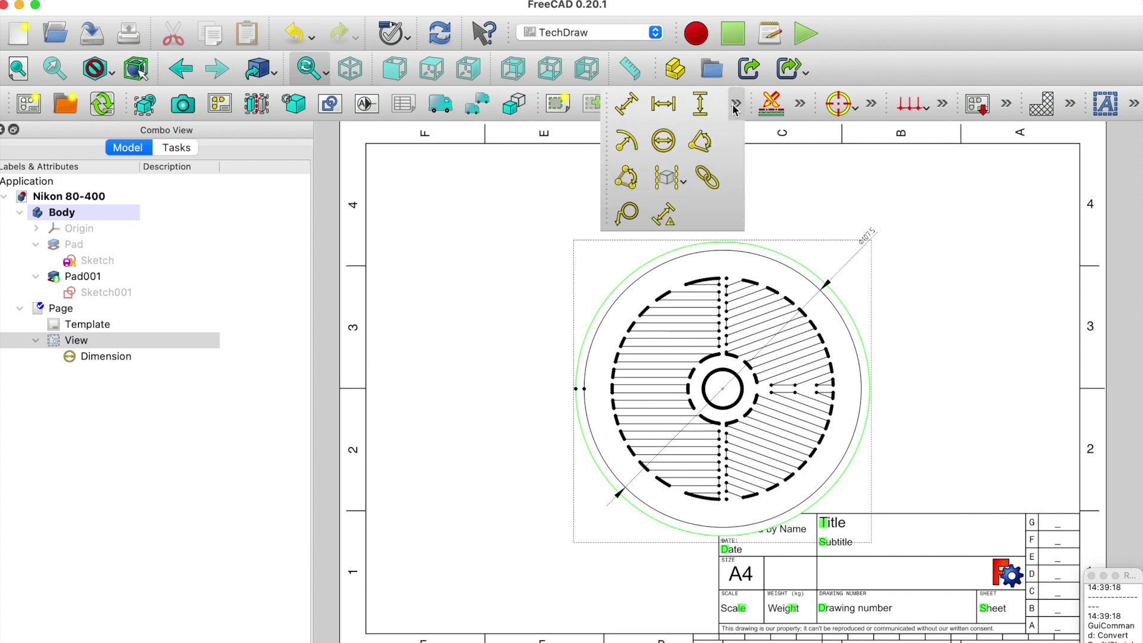
left_click(663, 143)
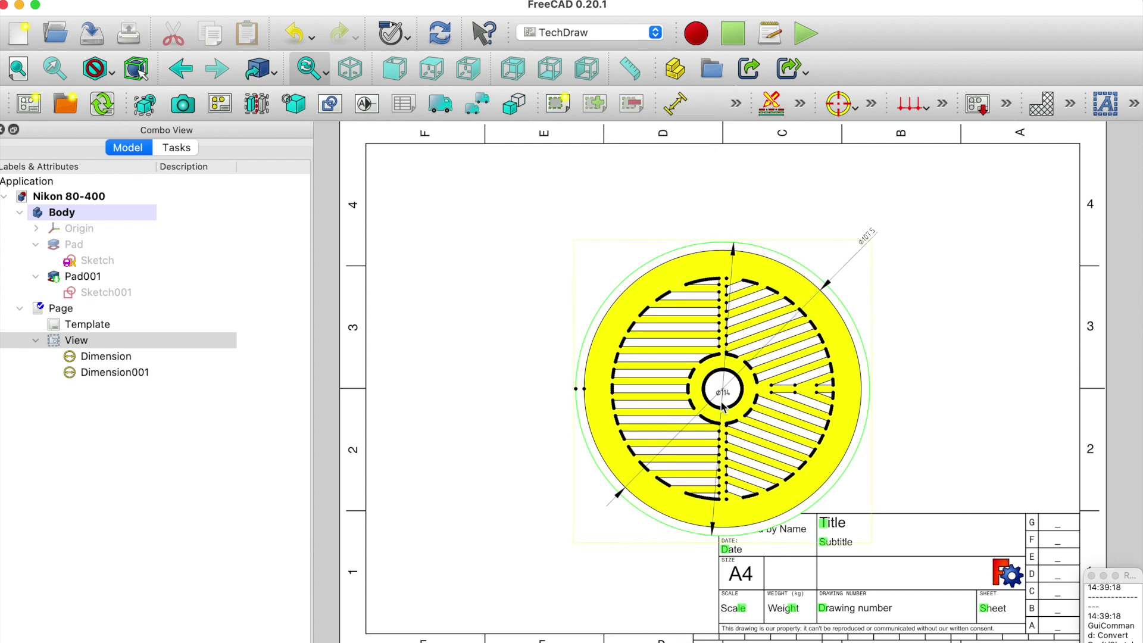
left_click_drag(725, 393, 827, 198)
scroll(847, 188, "up", 3)
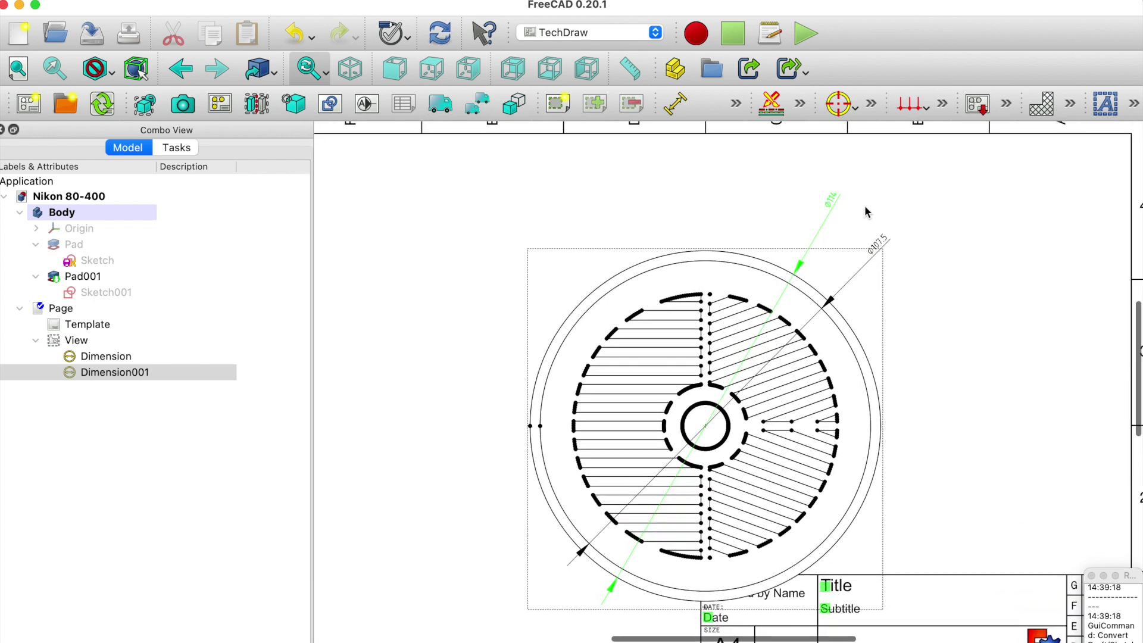
- Clear the selection and return to the 3D model view
left_click(866, 212)
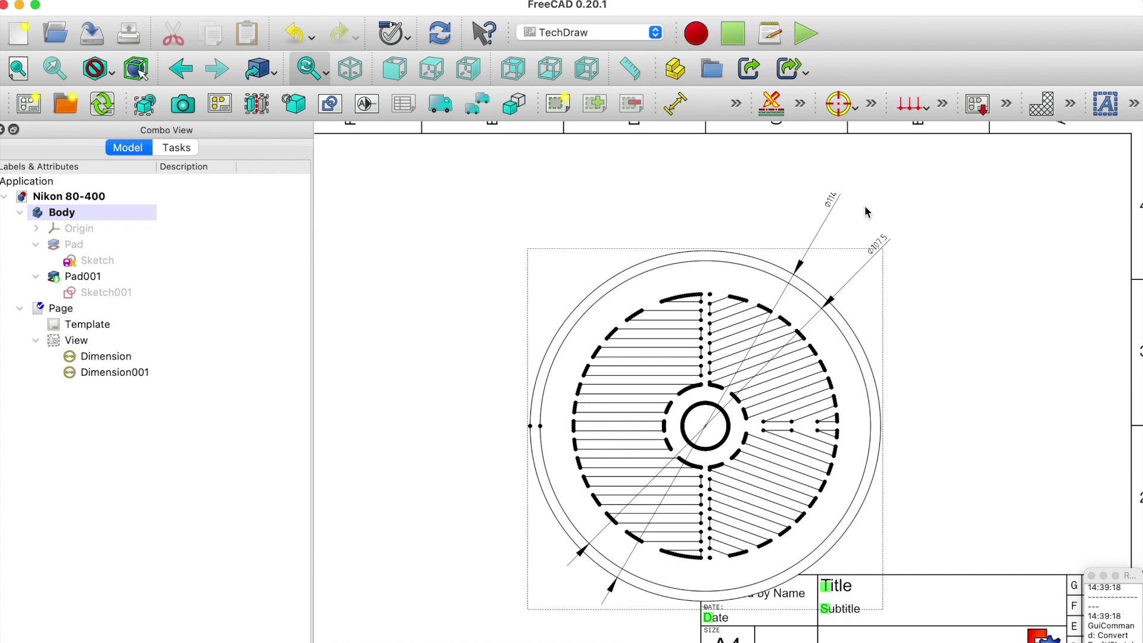
scroll(865, 211, "down", 3)
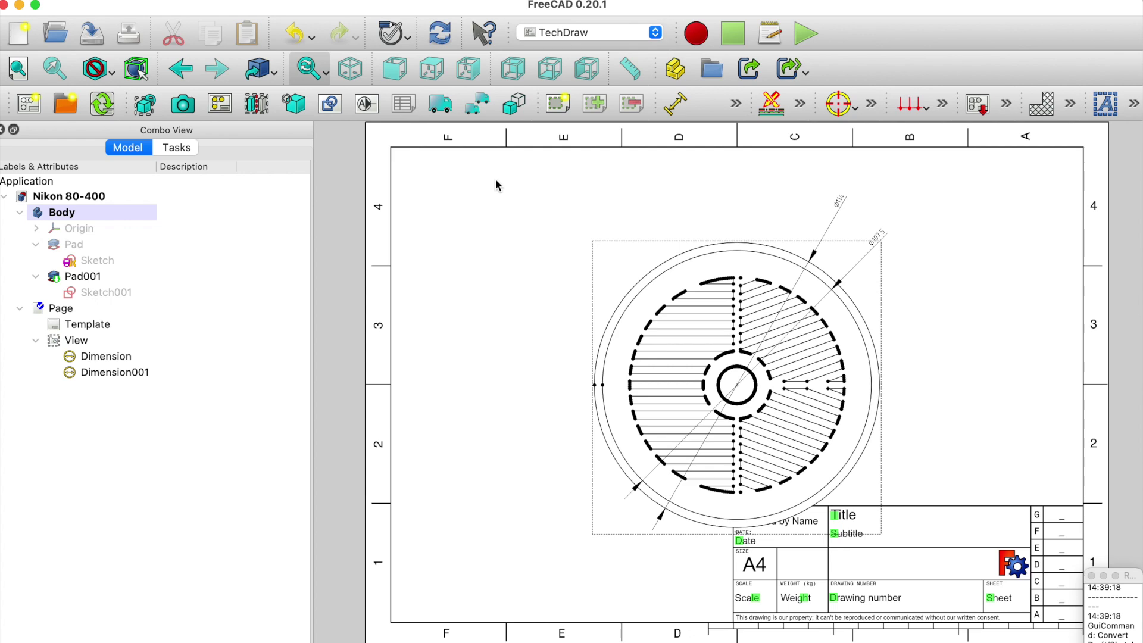
key("ctrl+Tab")
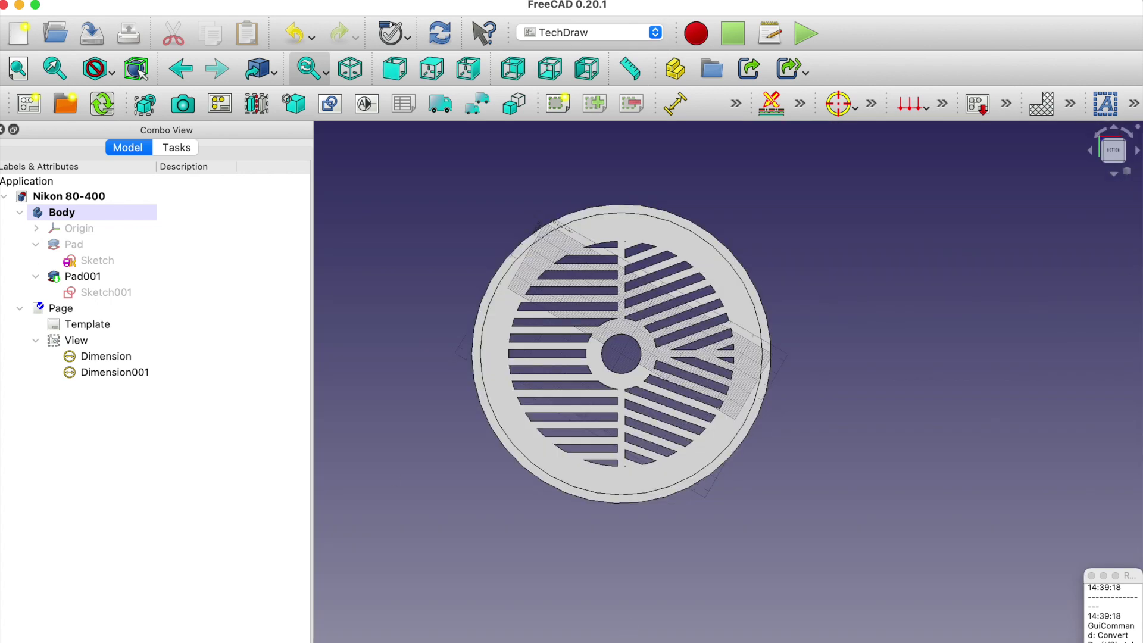
- Export the mask Body from FreeCAD as Nikon 80-400-Body.stl, then switch applications toward PrusaSlicer
left_click(60, 214)
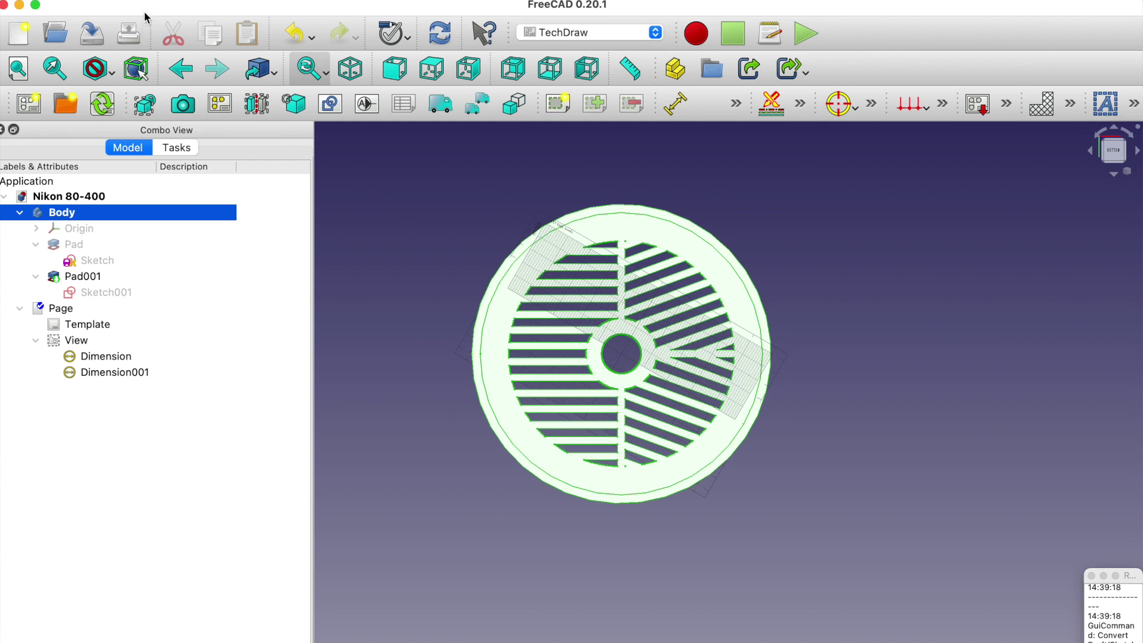
left_click(128, 0)
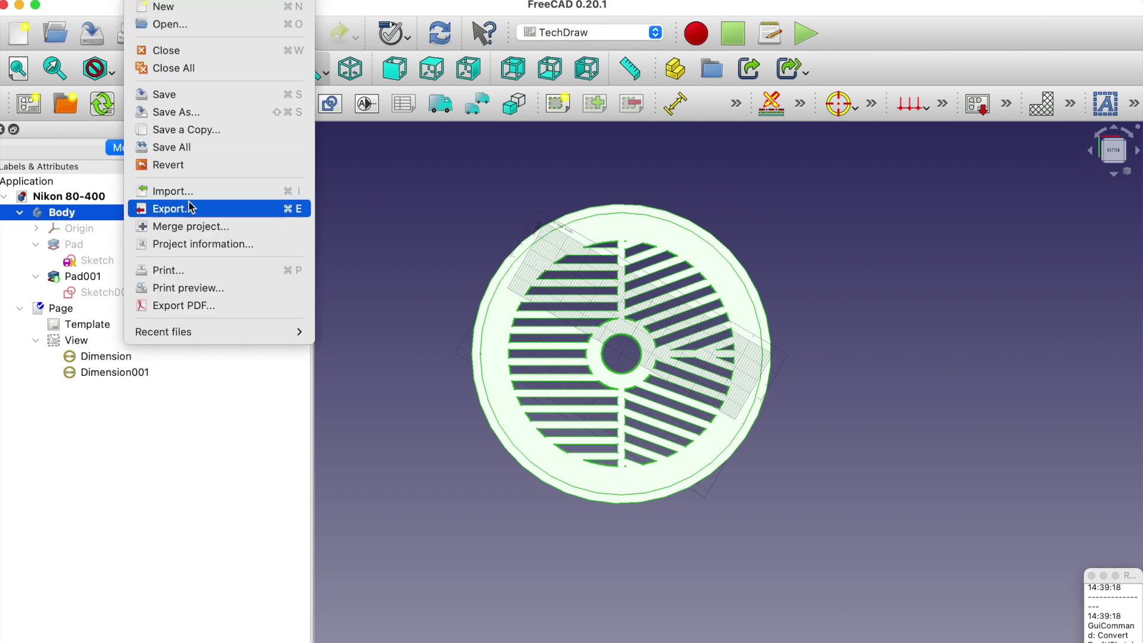
left_click(224, 208)
left_click(481, 459)
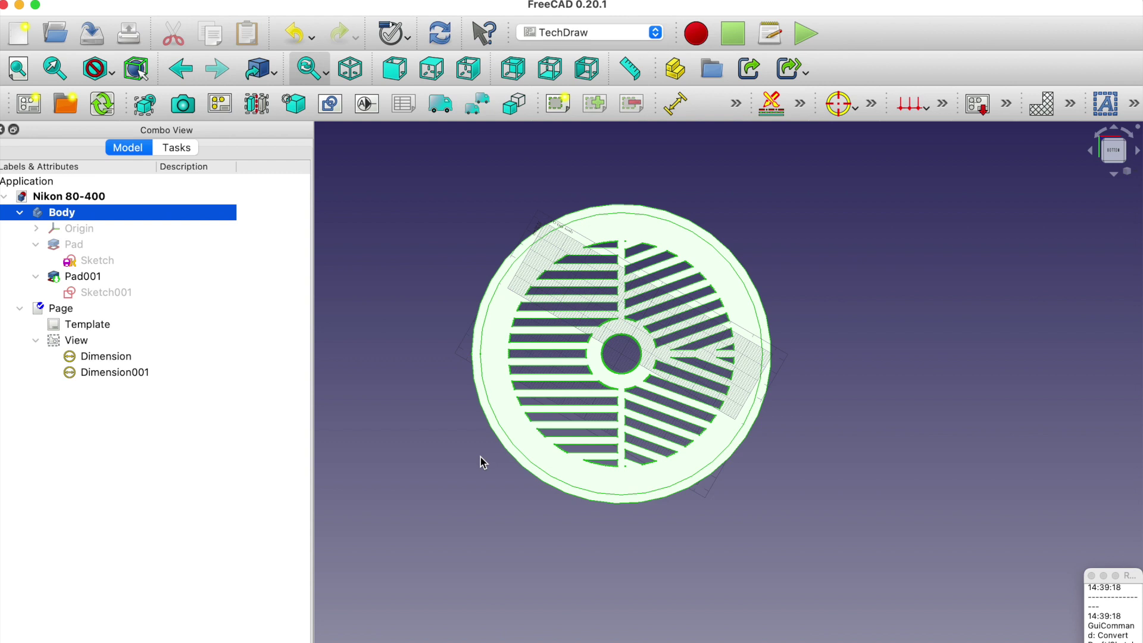
key("super+Tab")
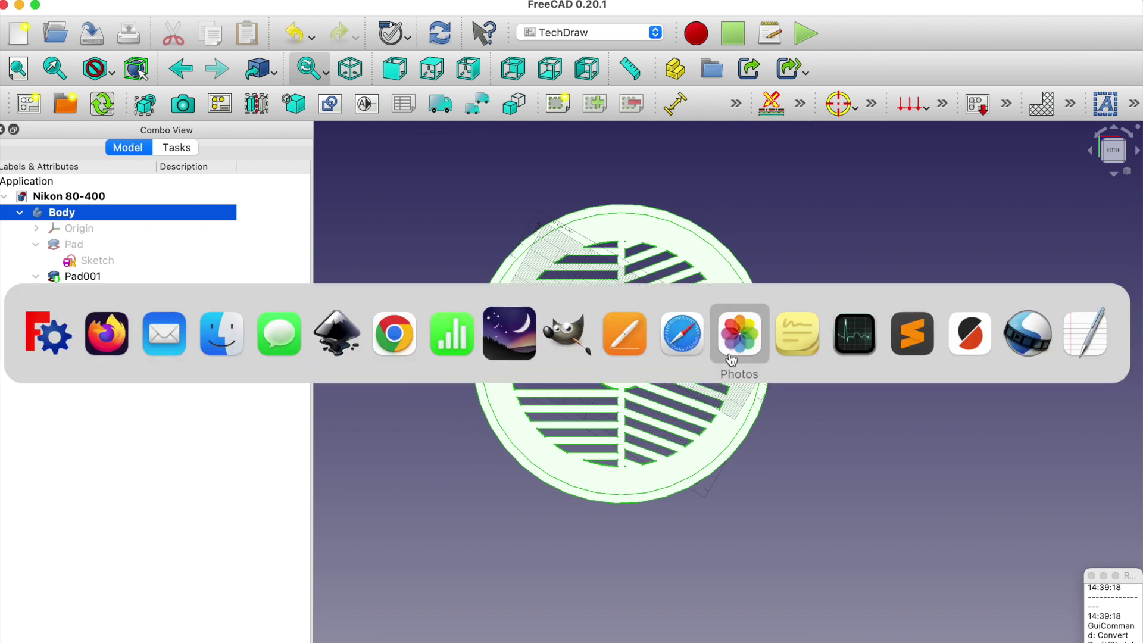
- Replace the old plate object in PrusaSlicer with the imported Nikon 80-400-Body.stl
left_click(950, 342)
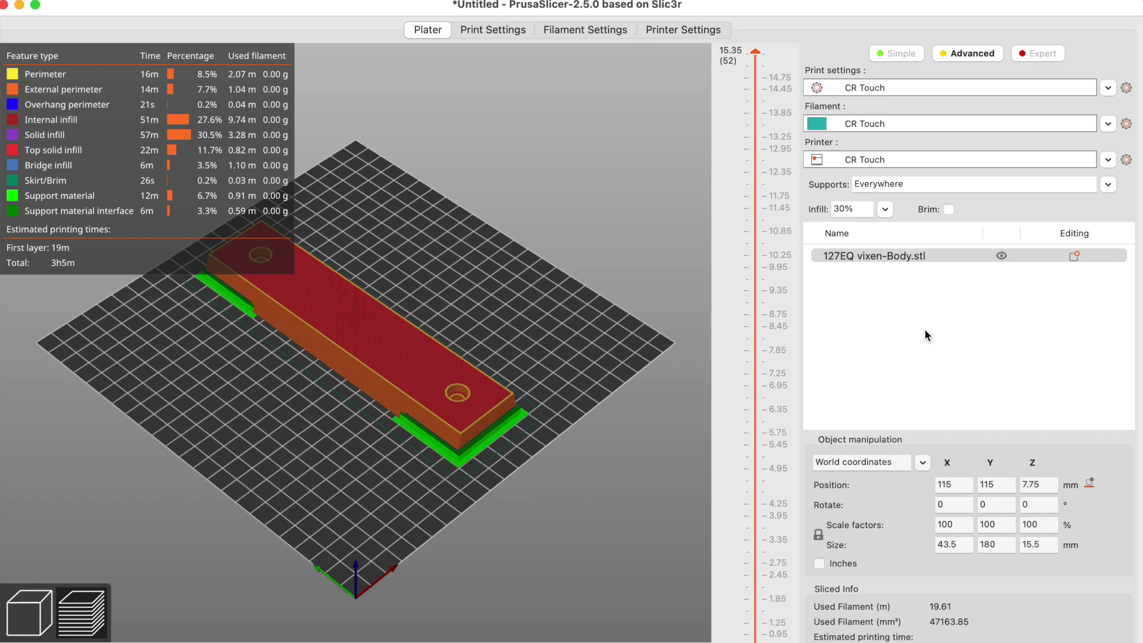
left_click(36, 608)
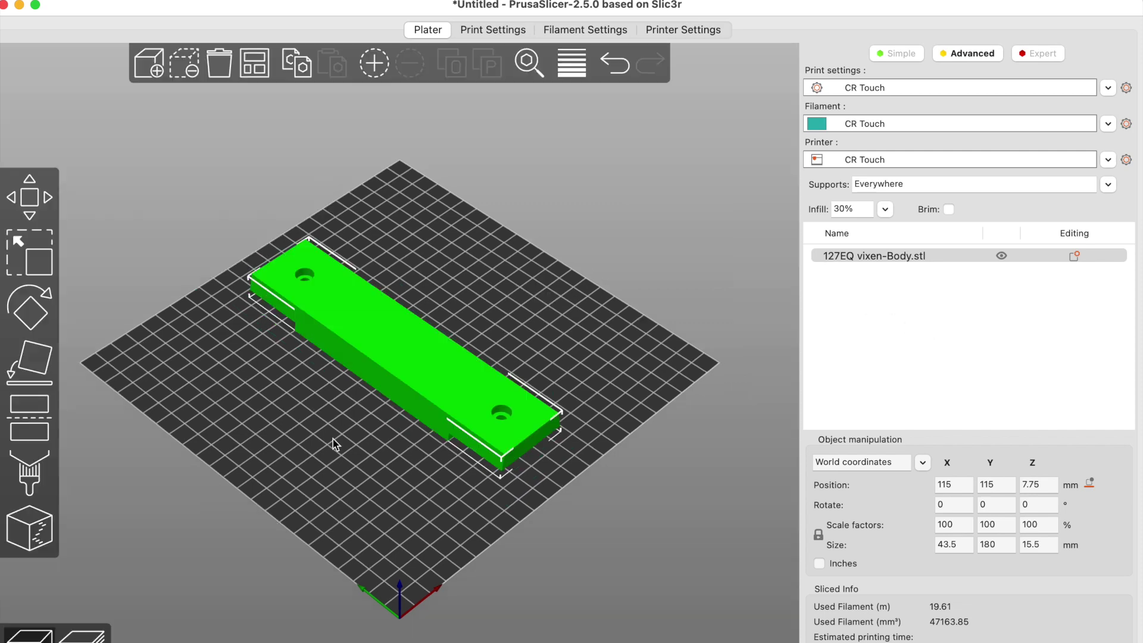
key("super+Delete")
key("super+i")
left_click(86, 241)
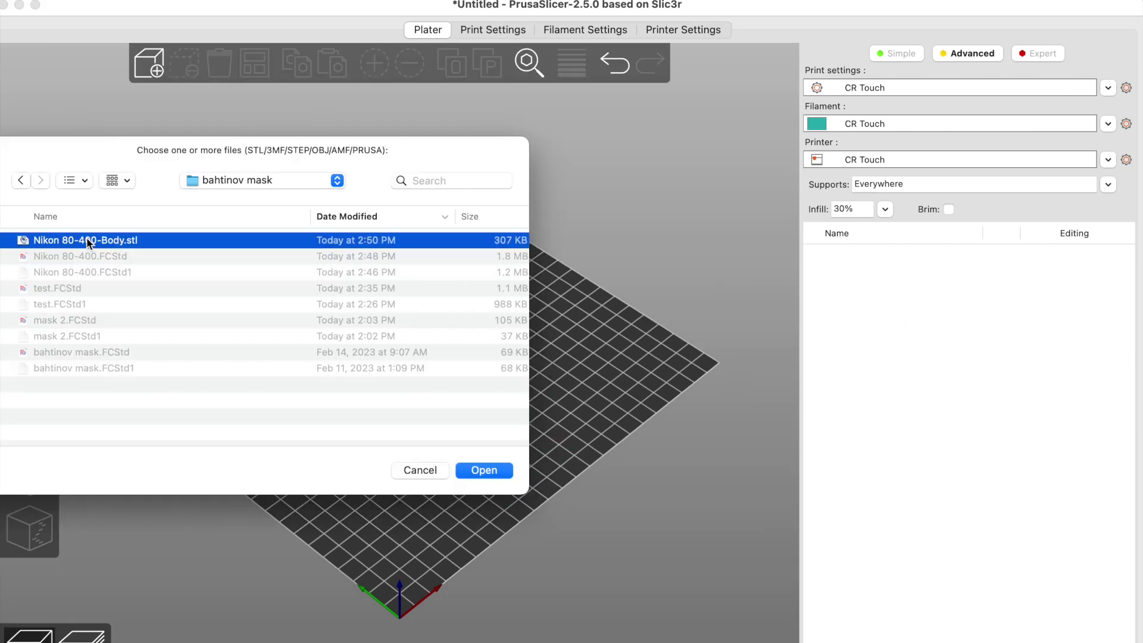
left_click(484, 470)
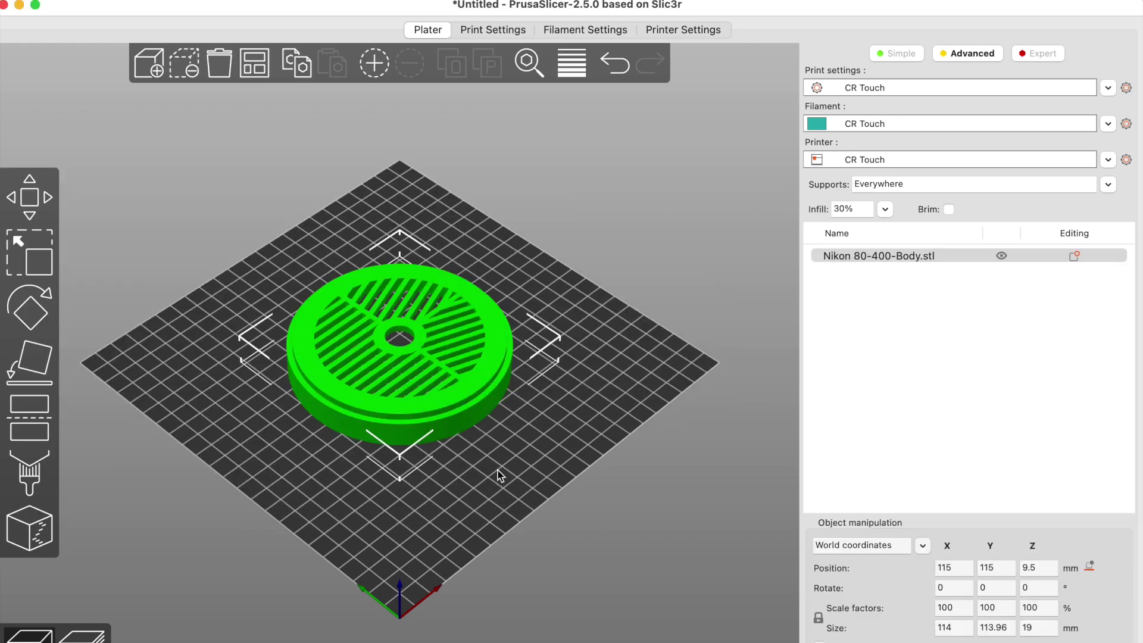
- Shift the mask on the plate, inspect the 19 mm tall model, and return to FreeCAD
mouse_move(446, 435)
left_mouse_down()
mouse_move(424, 430)
mouse_move(437, 416)
mouse_move(434, 427)
left_mouse_up()
mouse_move(460, 259)
left_mouse_down()
mouse_move(462, 243)
mouse_move(464, 259)
left_mouse_up()
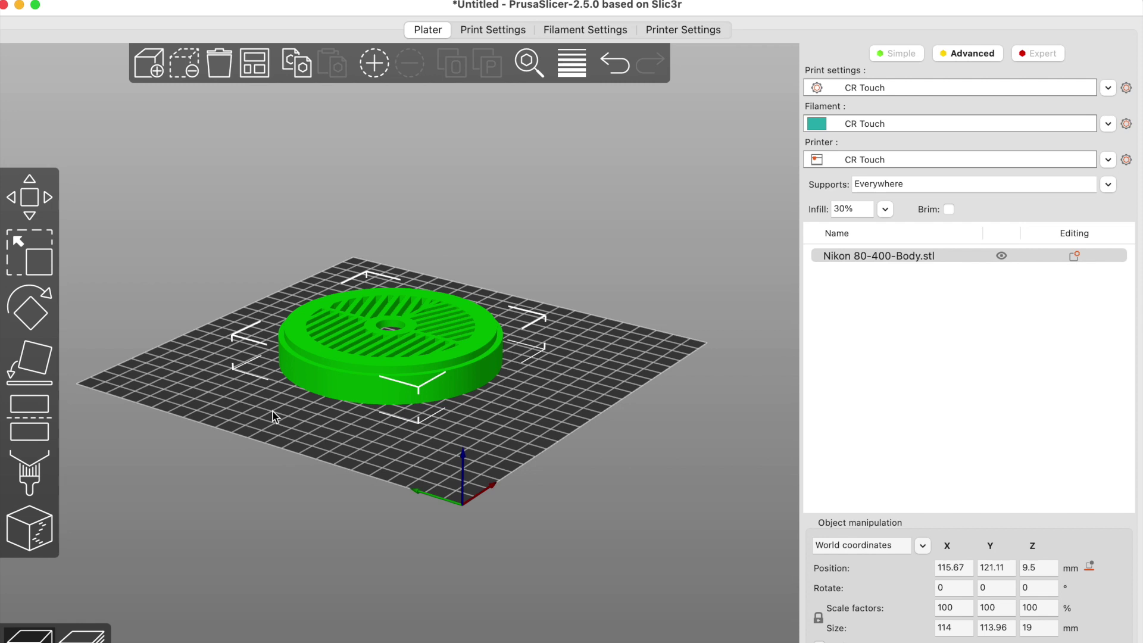
scroll(330, 370, "up", 3)
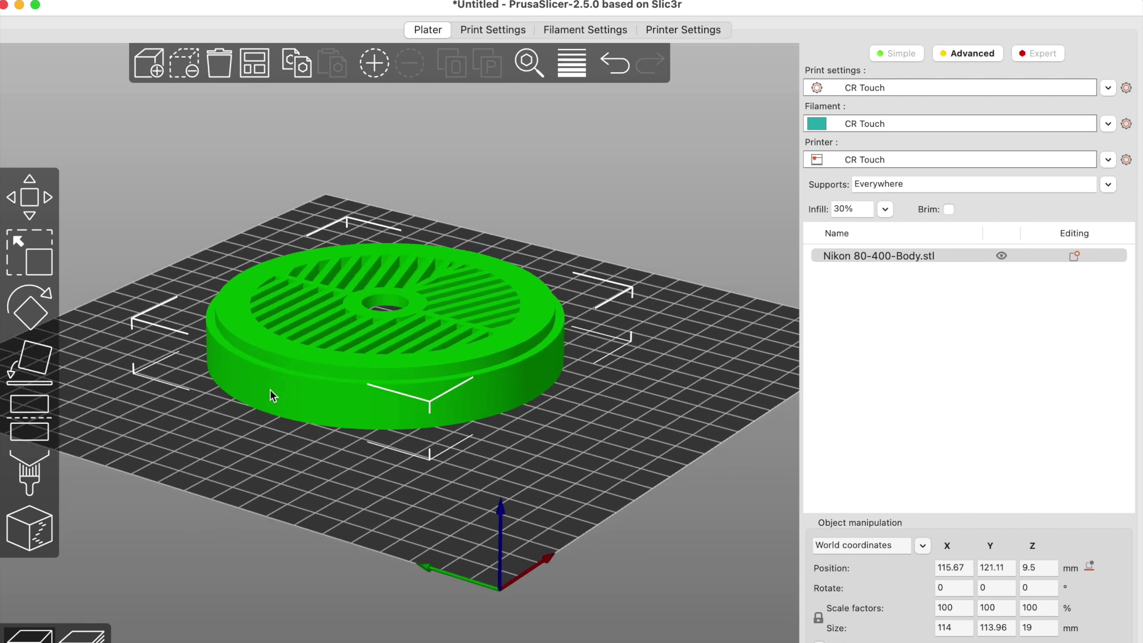
scroll(270, 393, "down", 1)
key("super+Tab")
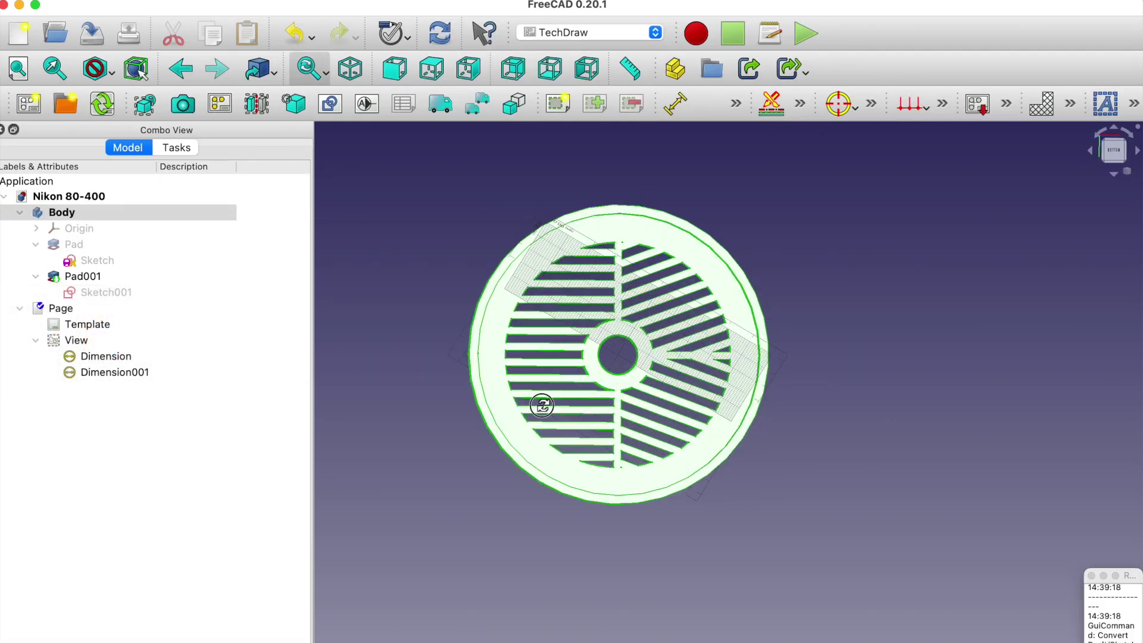
- Tick Reversed on Pad001 so the 15 mm grille pad extrudes the other way
middle_click_drag(542, 406, 837, 365)
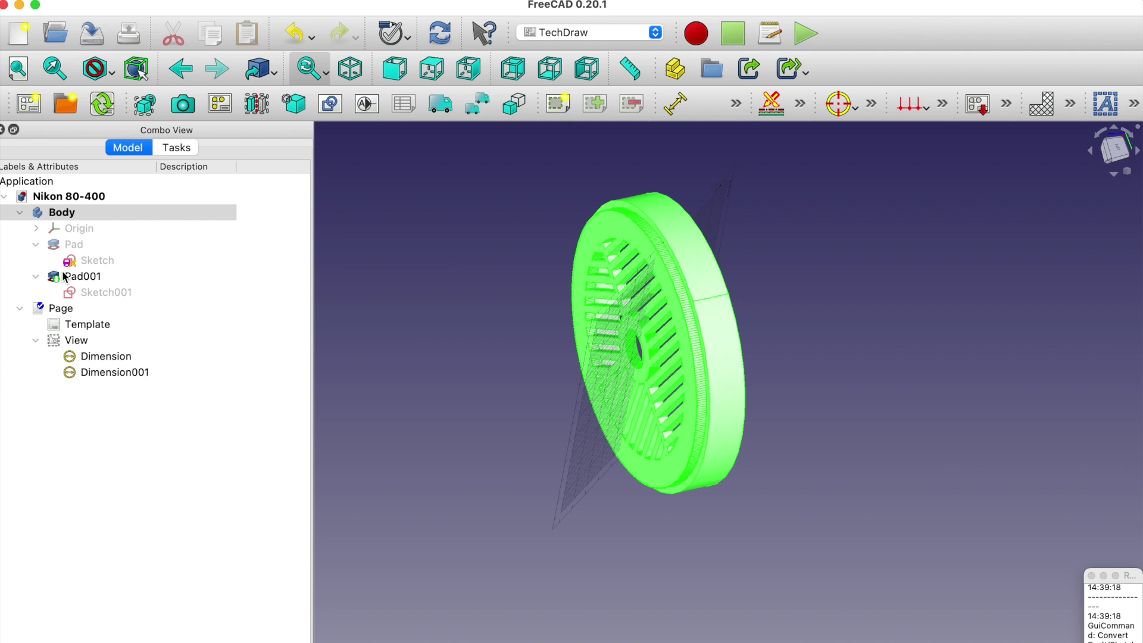
double_click(90, 277)
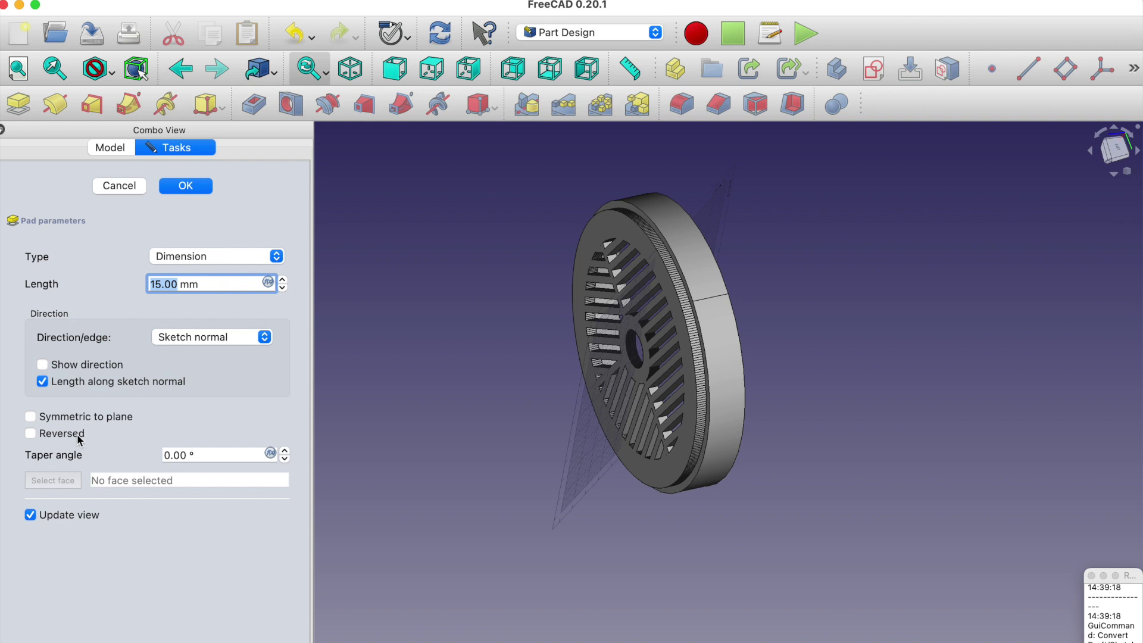
left_click(30, 436)
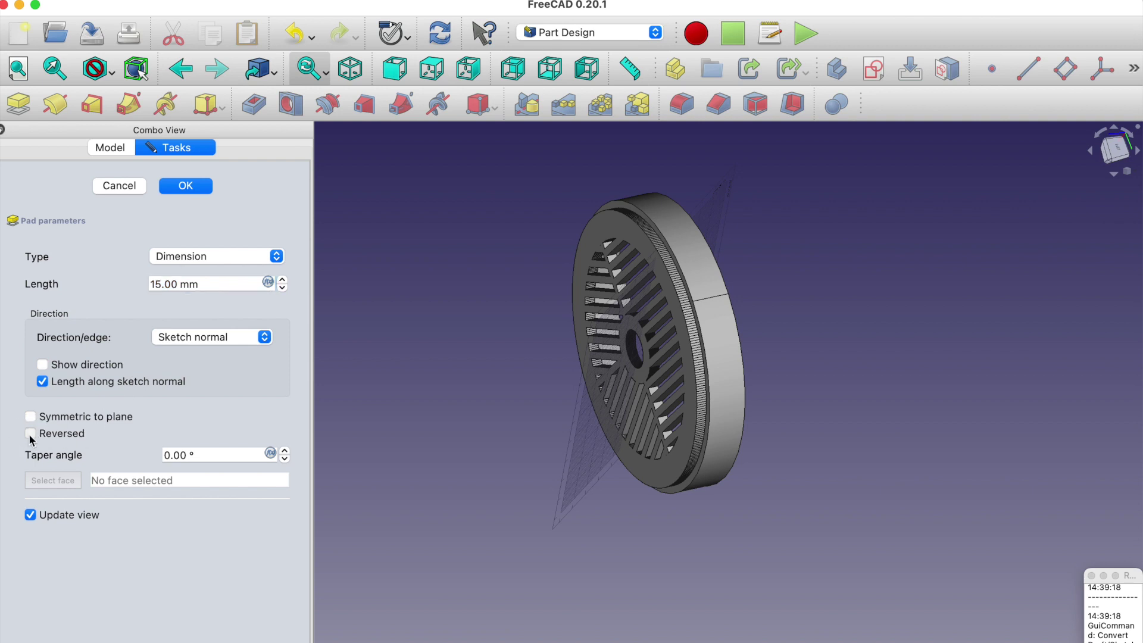
left_click(30, 435)
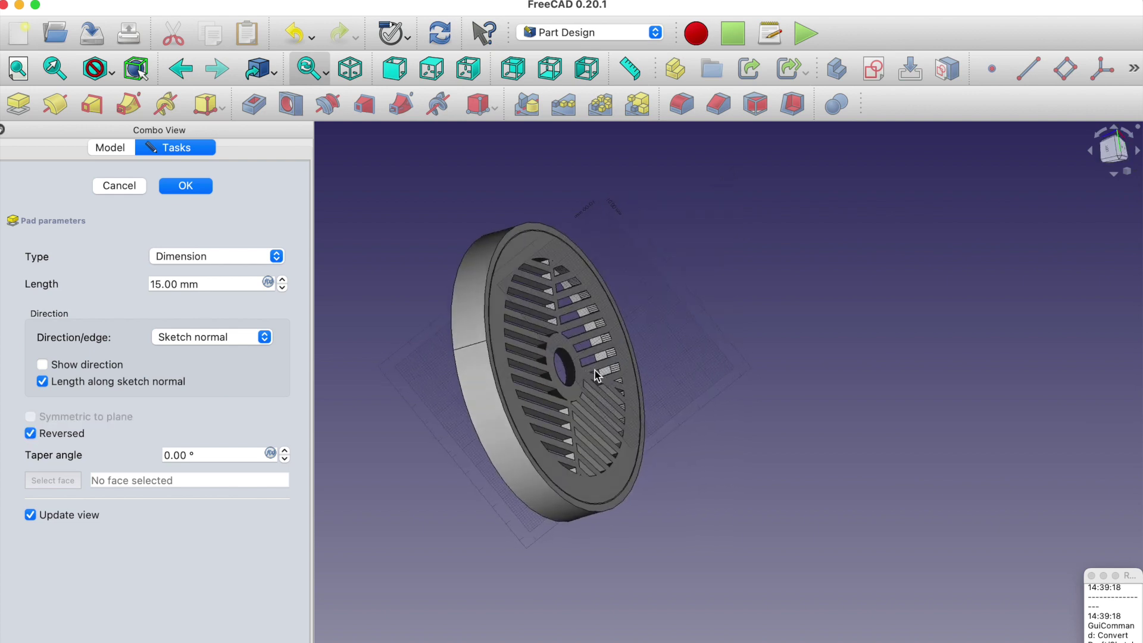
scroll(516, 238, "up", 3)
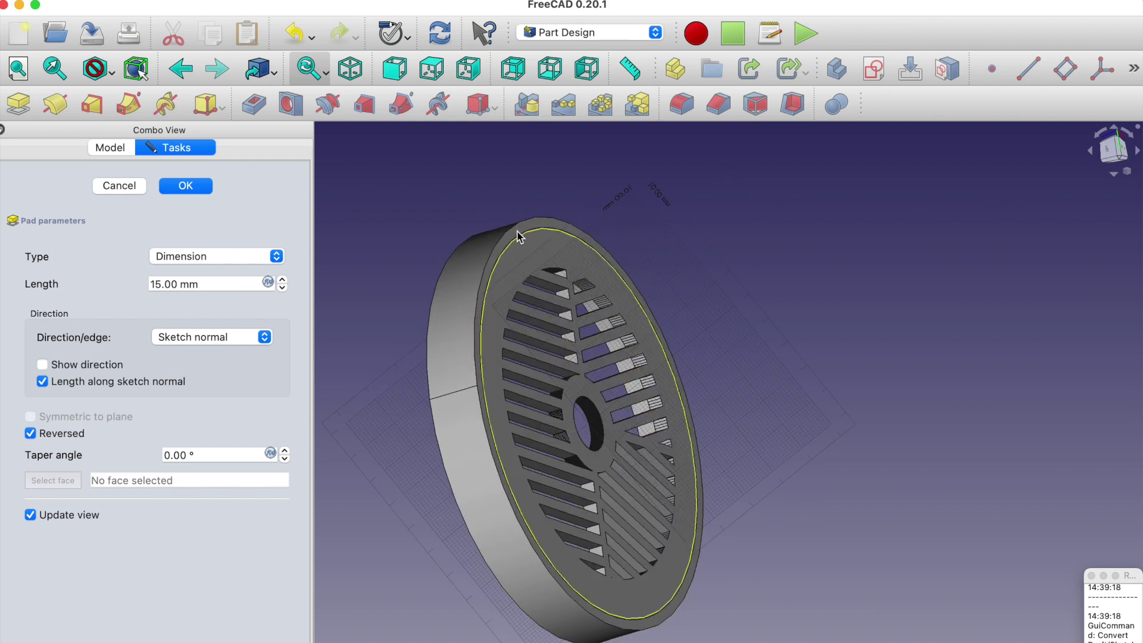
scroll(516, 239, "up", 1)
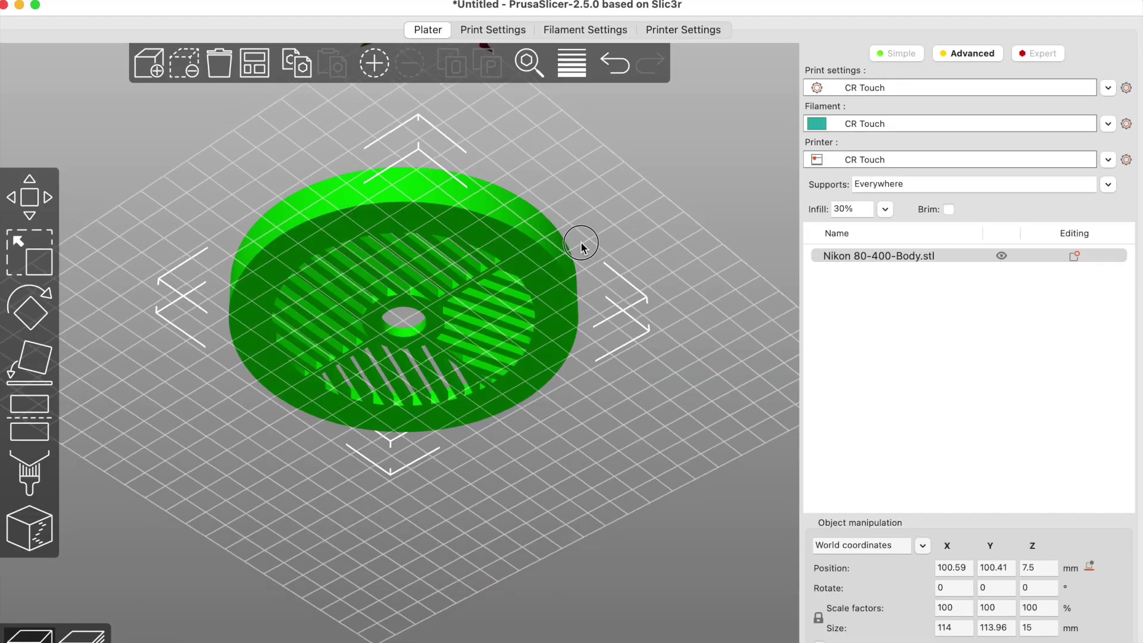
- Inspect the 15 mm tall mask from iso and bottom views, then from directly above
key("0")
key("2")
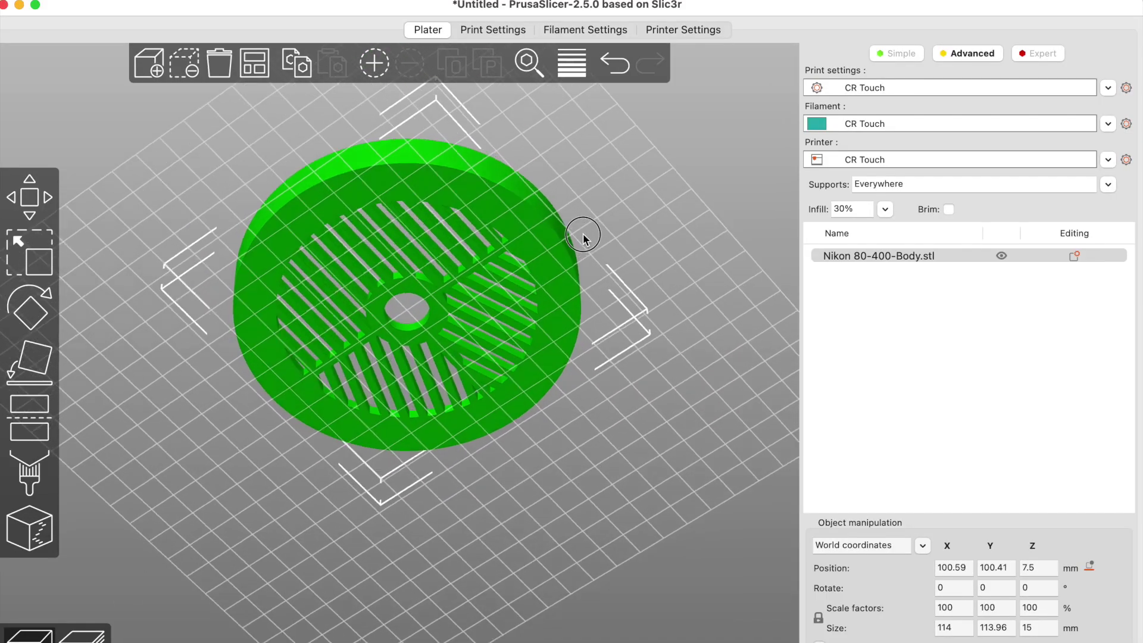
left_click_drag(583, 232, 581, 239)
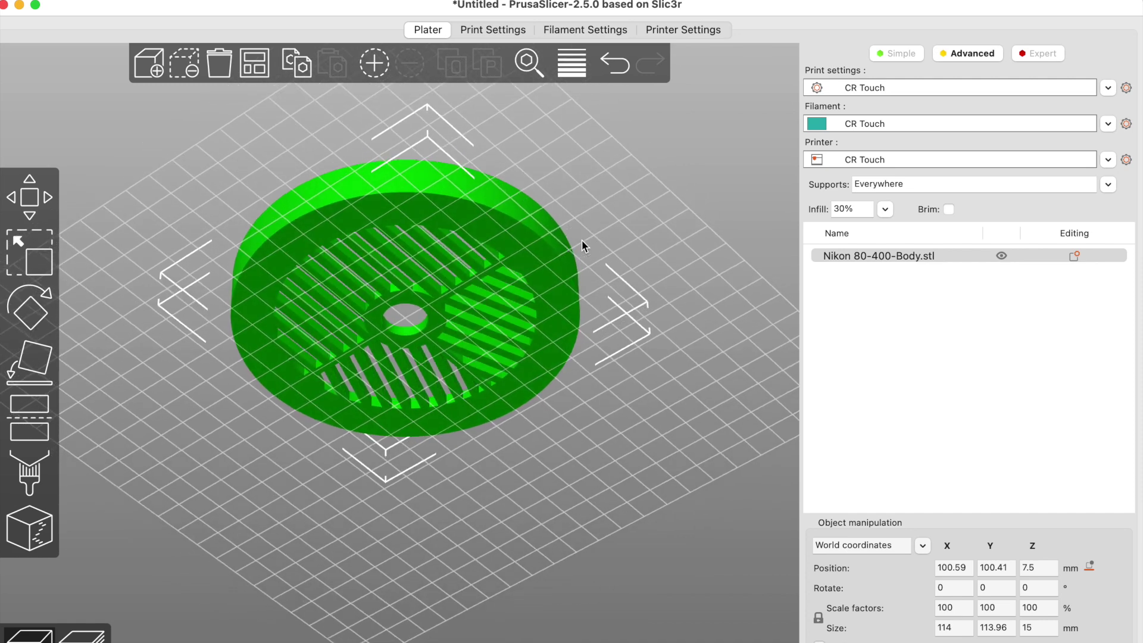
scroll(581, 240, "up", 5)
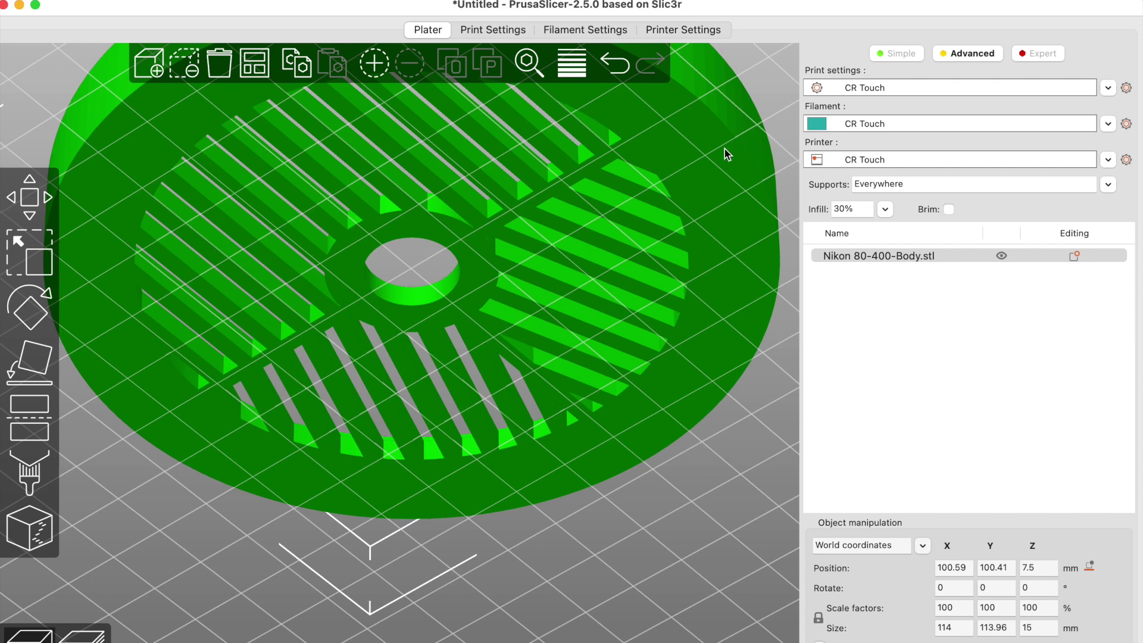
key("b")
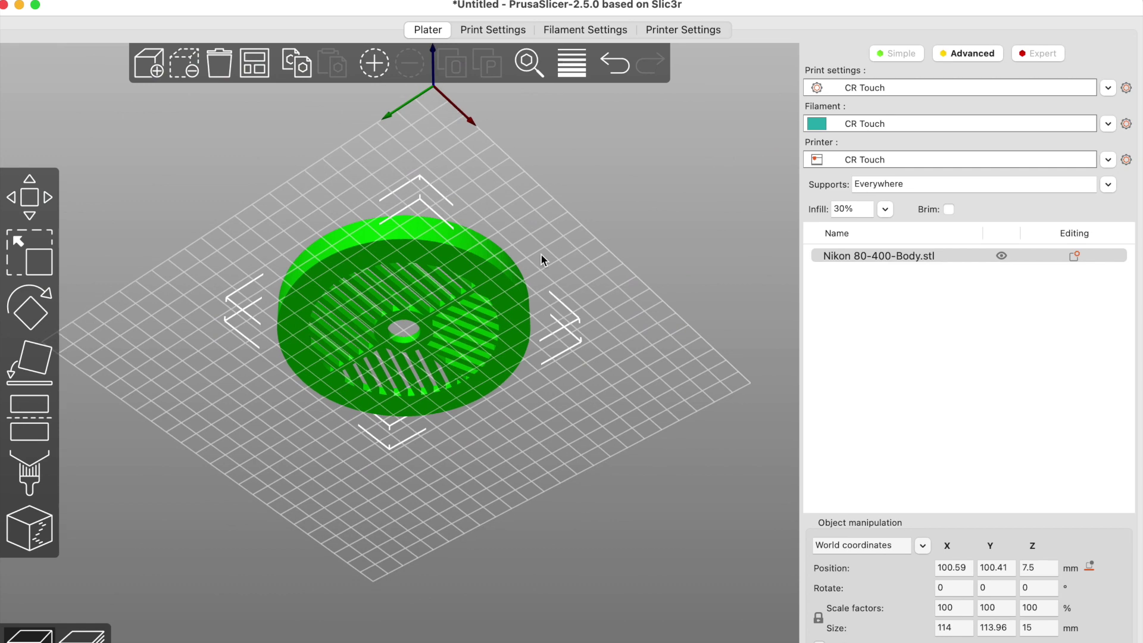
key("z")
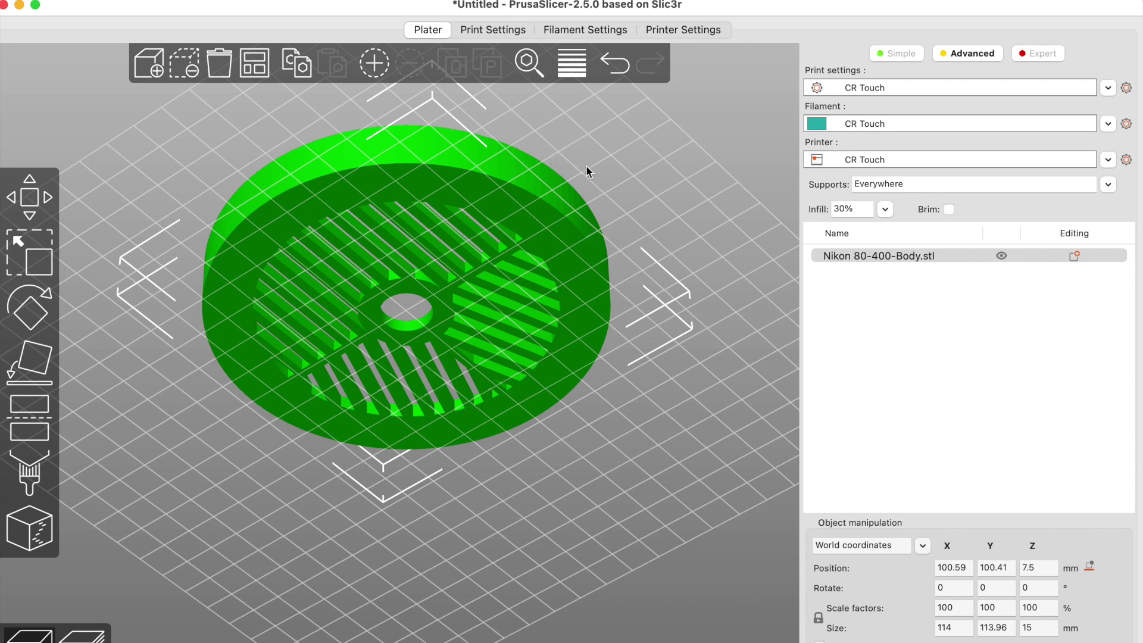
scroll(586, 165, "down", 5)
left_click_drag(586, 166, 440, 396)
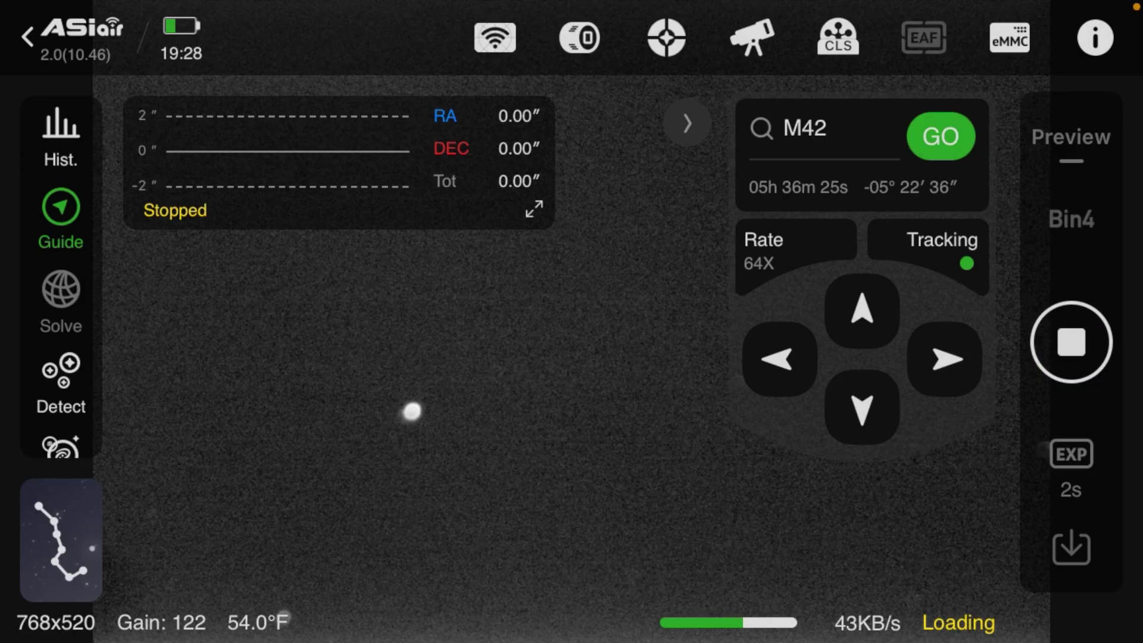
- Close the guiding graph panel to reveal the star preview
left_click(61, 207)
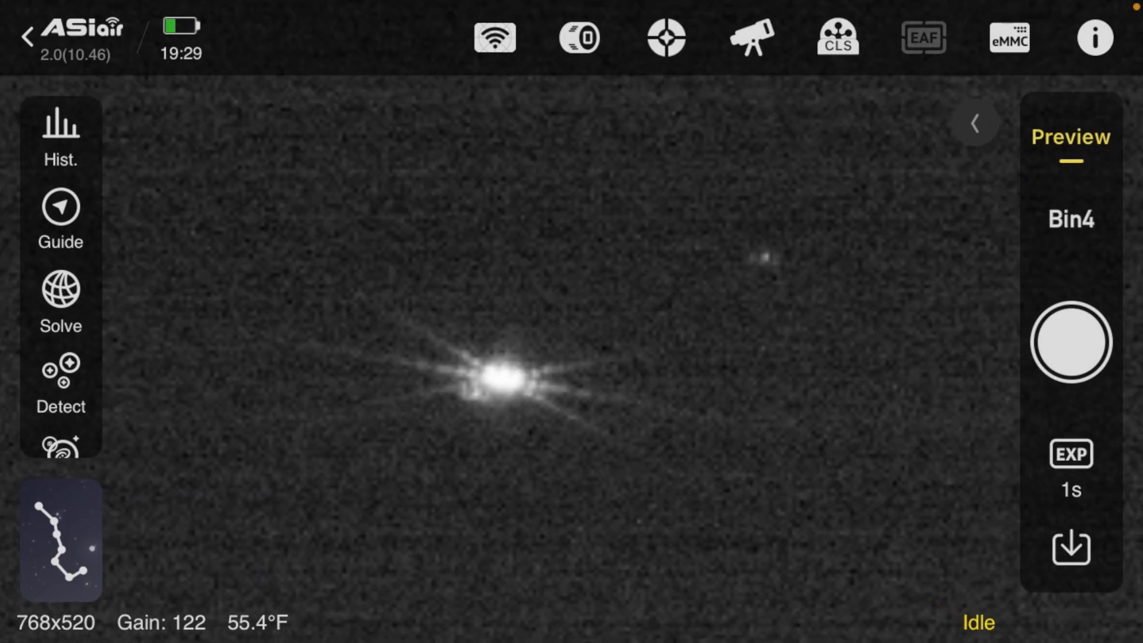
- Change the exposure to 5 s, then 10 s, and capture a 10 s preview
left_click(1071, 455)
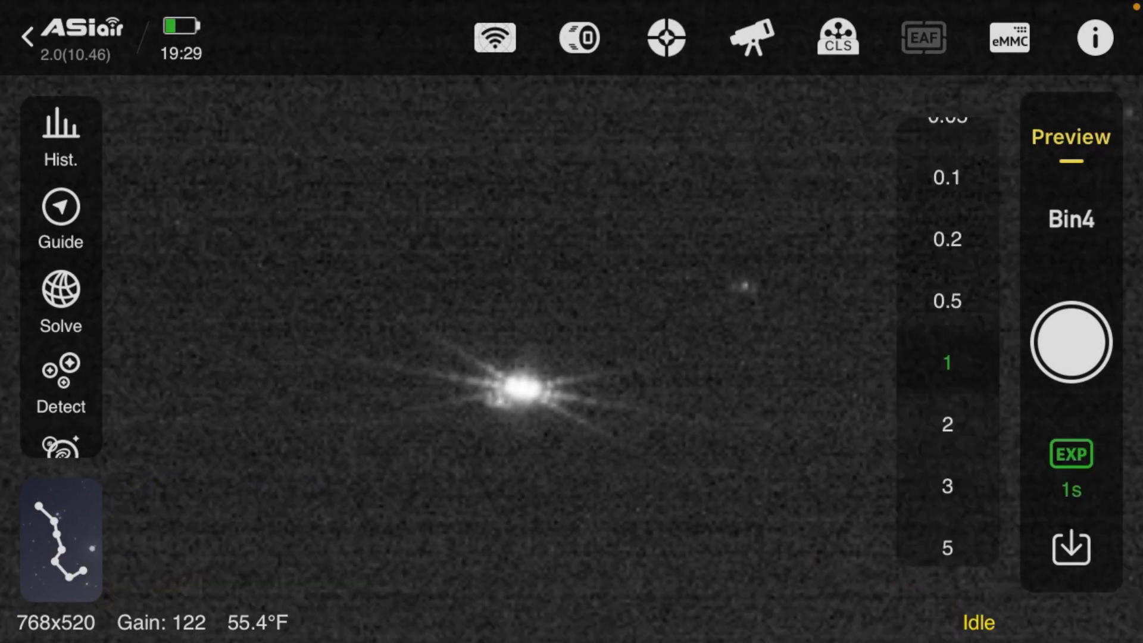
scroll(948, 358, "down", 1)
left_click(949, 465)
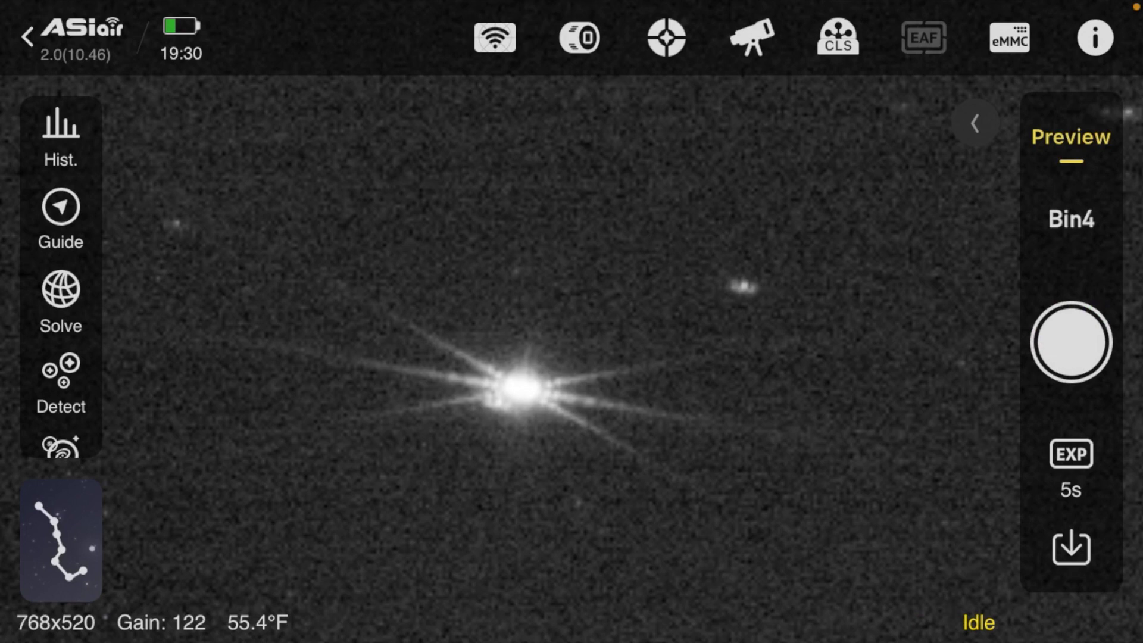
left_click(1071, 461)
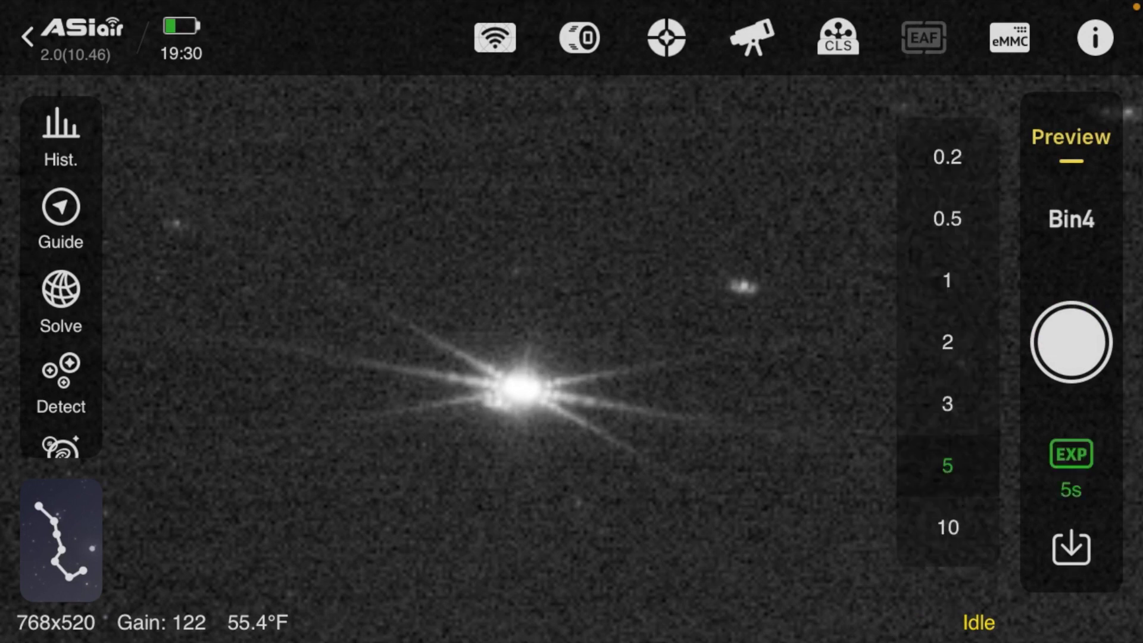
scroll(947, 342, "down", 2)
left_click(948, 438)
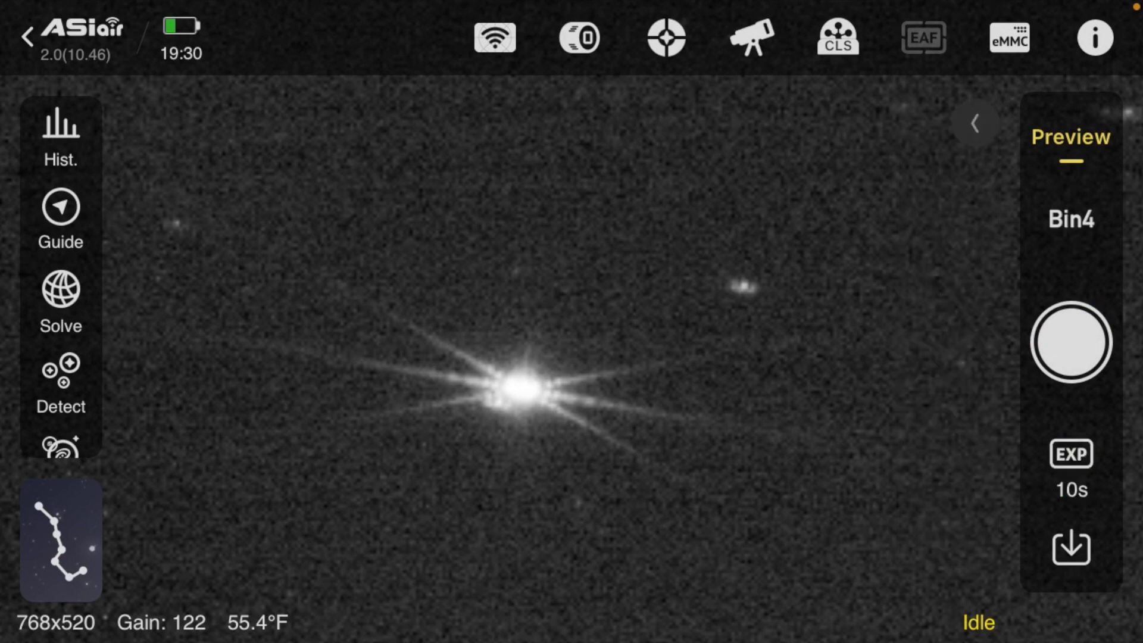
left_click(1071, 342)
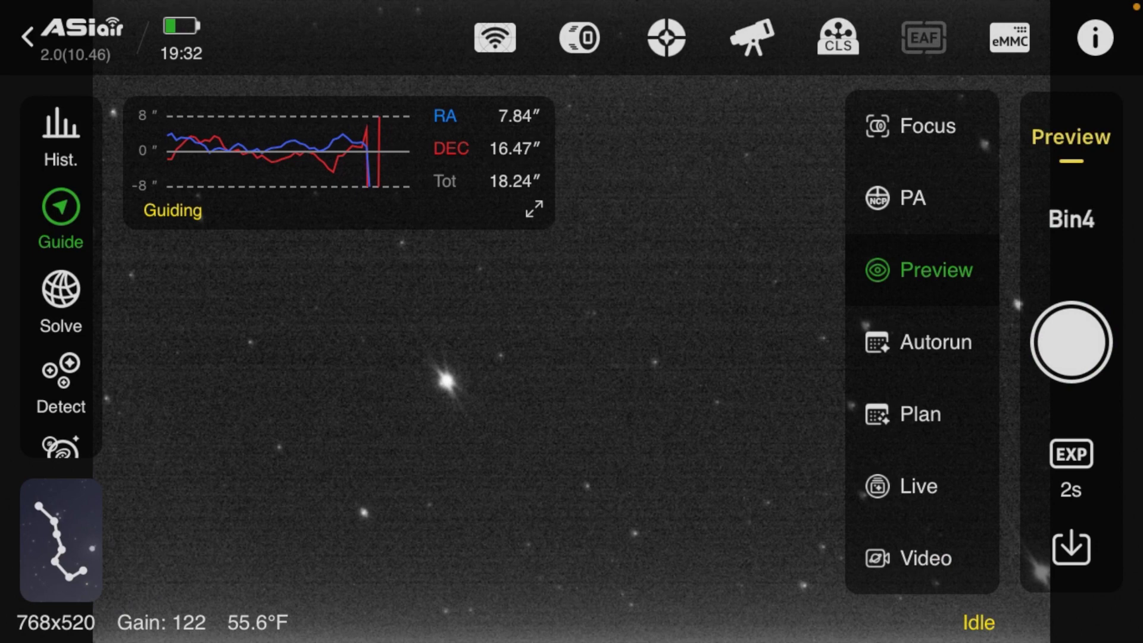
- In Focus mode, centre the focus box on the bright star and zoom in to read its star size
left_click(928, 126)
left_click_drag(572, 322, 450, 391)
left_click(1071, 342)
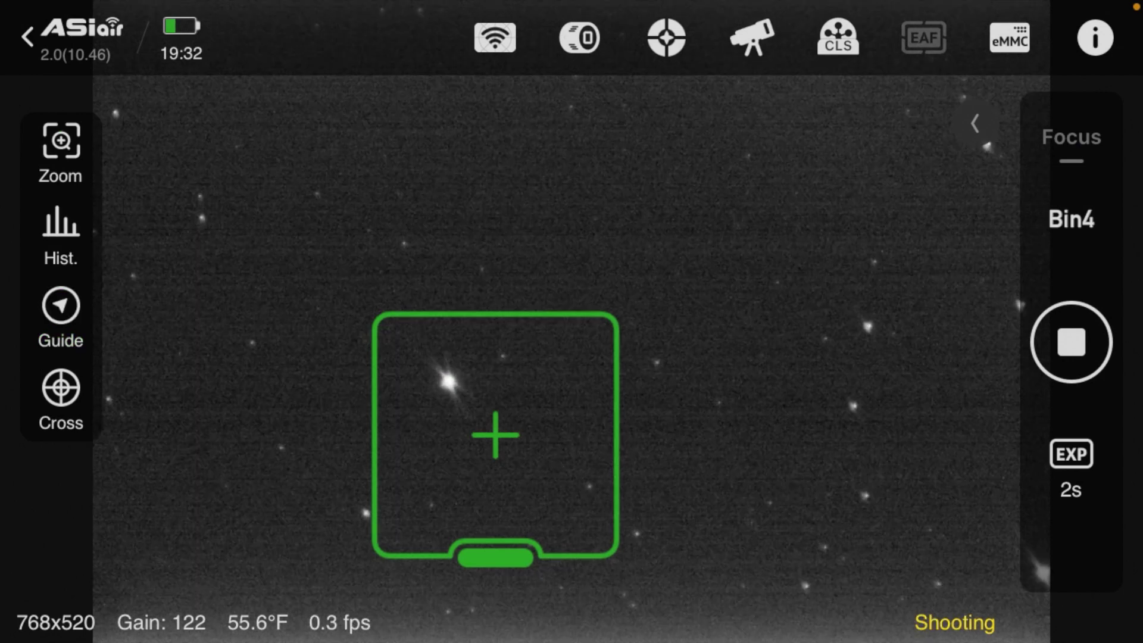
left_click_drag(495, 557, 444, 499)
left_click(61, 149)
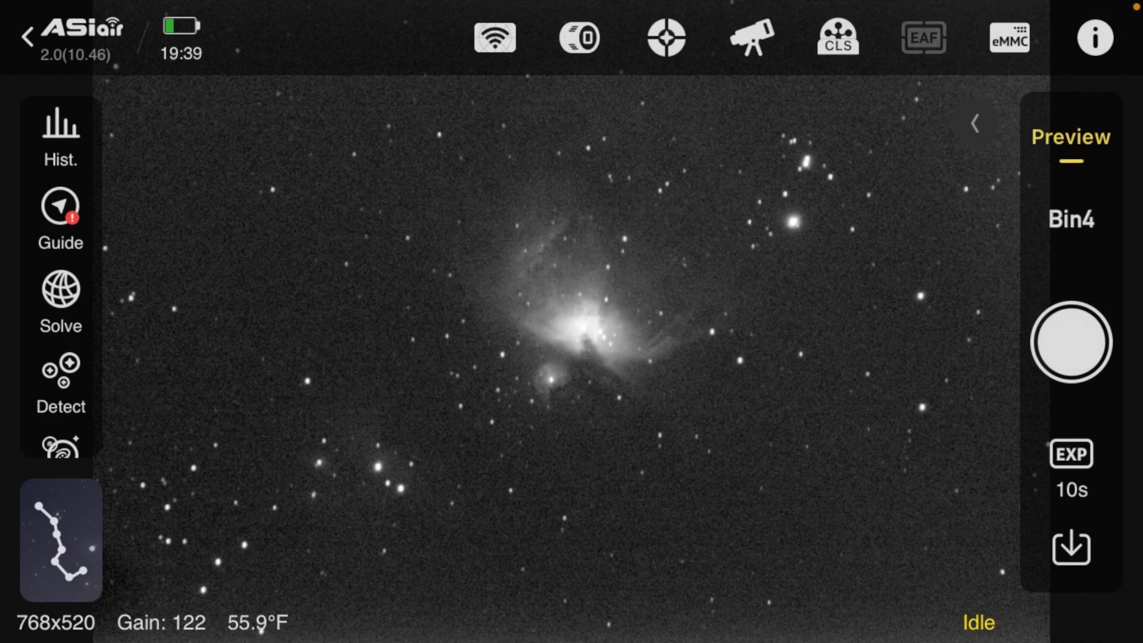
- Show the guiding graph panel over the M42 preview
scroll(580, 327, "up", 5)
scroll(580, 327, "down", 5)
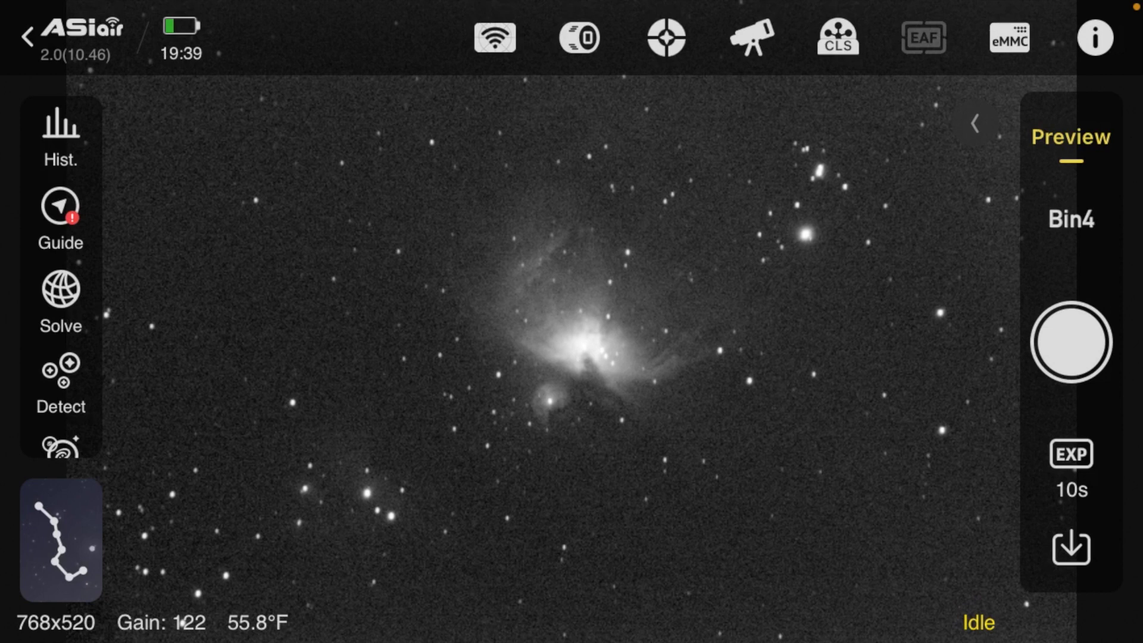
left_click(60, 218)
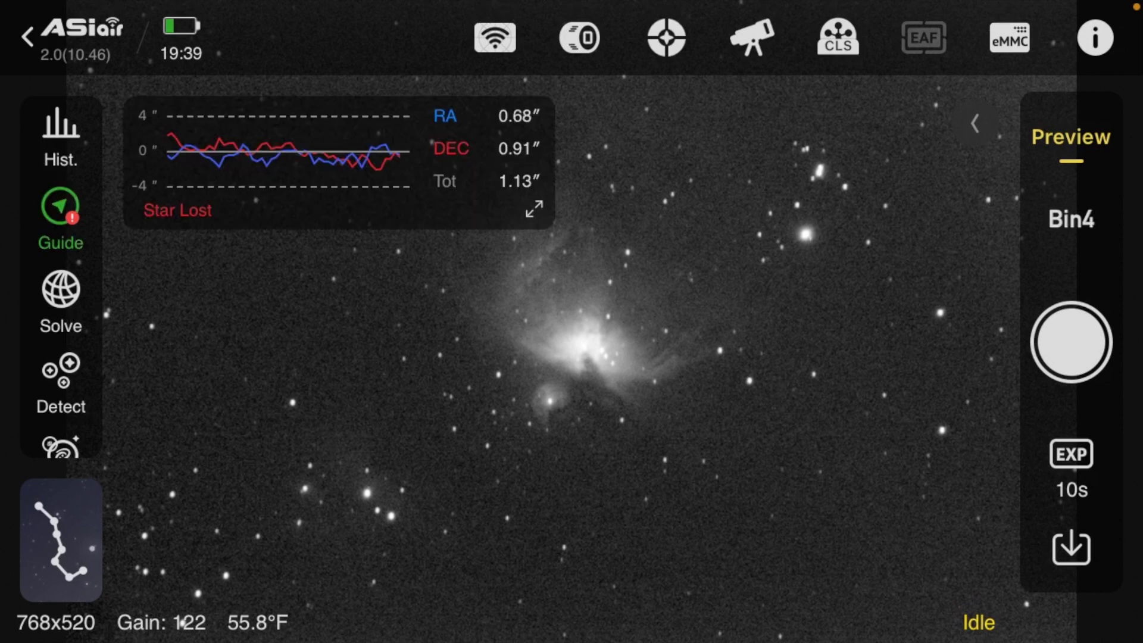